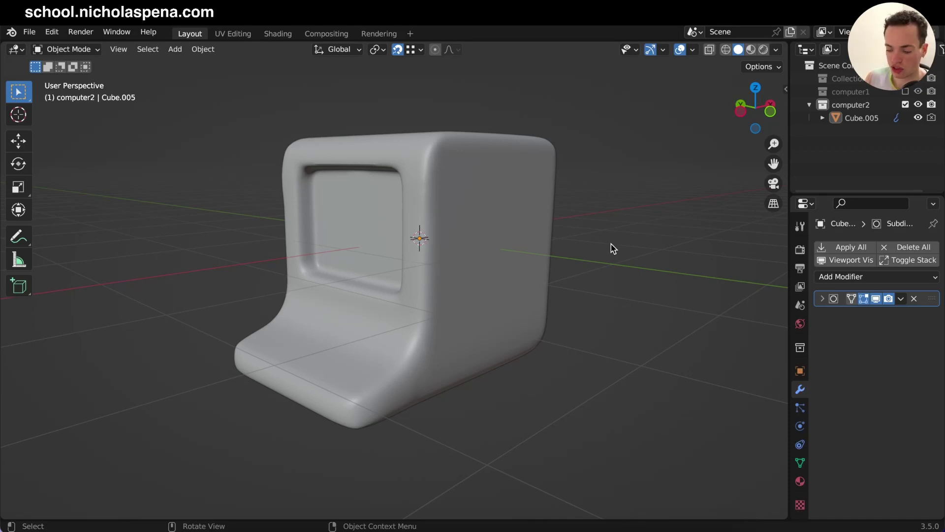
# - Inspect the computer model's smooth shape and its topology in Edit Mode, toggling the Subdivision modifier's viewport display
pyautogui.click(509, 241)
pyautogui.scroll(3, 553, 234)
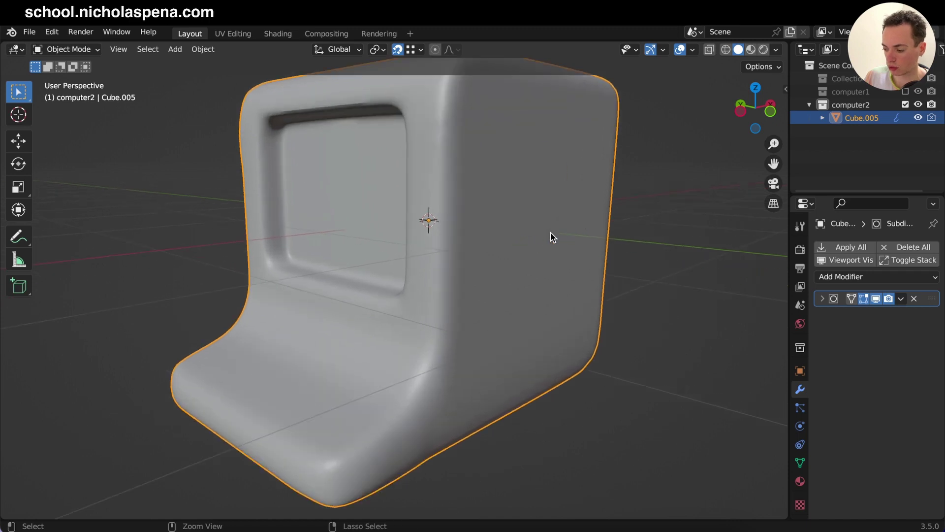
pyautogui.scroll(-1, 553, 235)
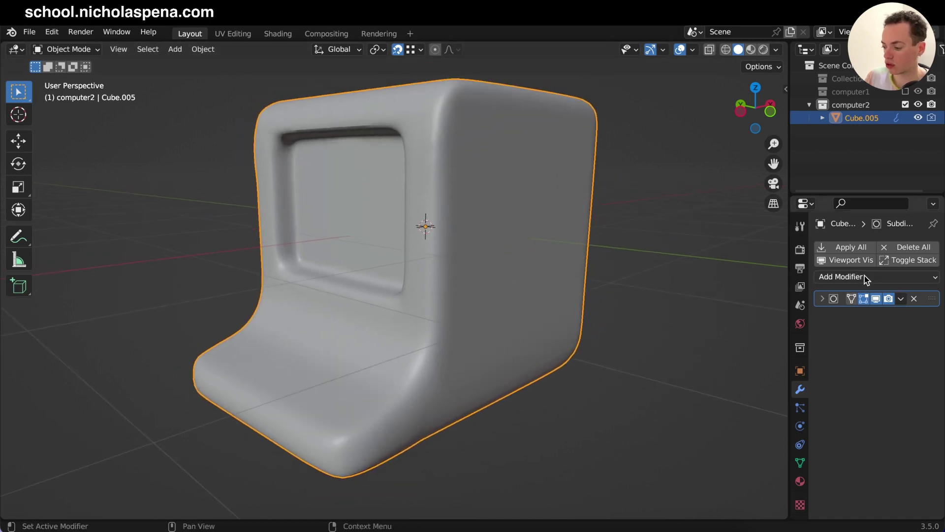
pyautogui.click(877, 299)
pyautogui.click(877, 299)
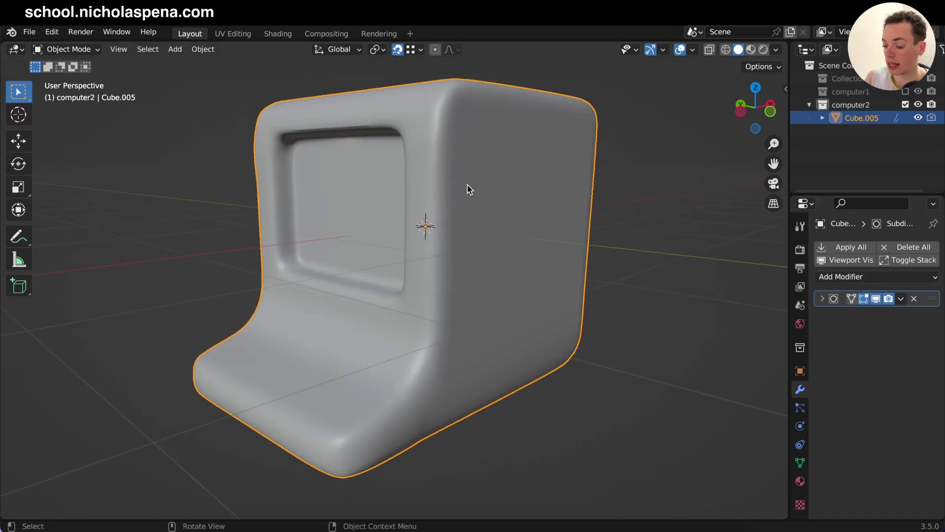
pyautogui.press('Tab')
pyautogui.moveTo(468, 190); pyautogui.dragTo(467, 185, button='middle')
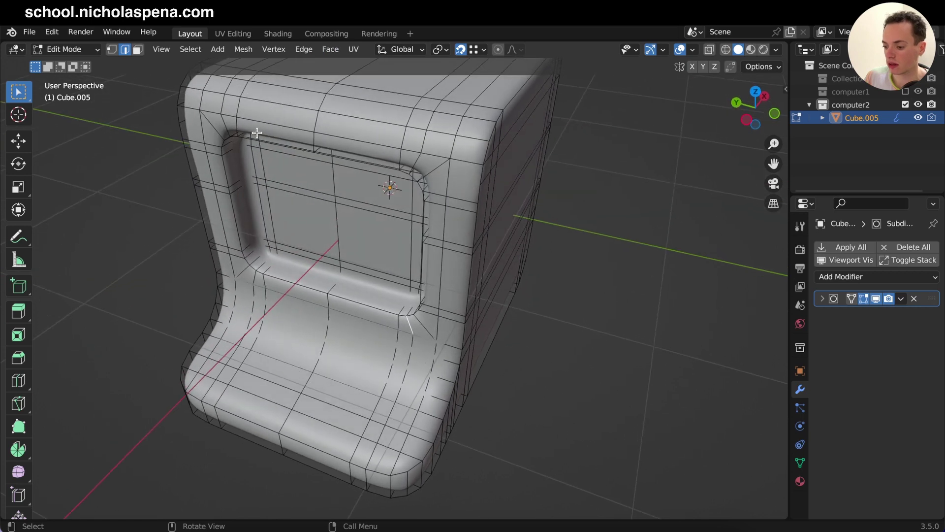
pyautogui.moveTo(457, 249); pyautogui.dragTo(524, 249, button='middle')
pyautogui.press('Tab')
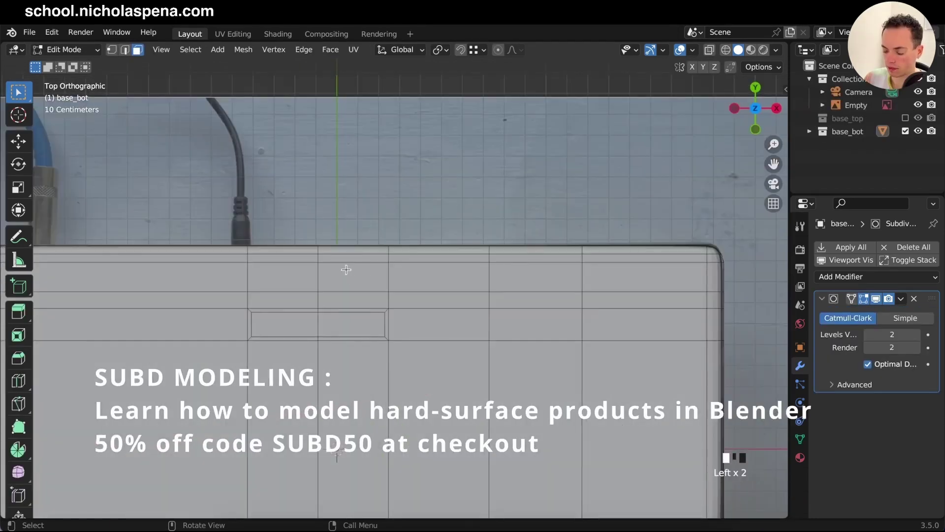
# - Select the two base_bot faces over the FILTER knobs, using X-ray to see the reference, and inset them
pyautogui.keyDown('shift'); pyautogui.click(439, 277); pyautogui.keyUp('shift')
pyautogui.hotkey('ctrl', 'z')
pyautogui.keyDown('shift'); pyautogui.click(434, 280); pyautogui.keyUp('shift')
pyautogui.hotkey('alt', 'z')
pyautogui.keyDown('super'); pyautogui.scroll(4, 435, 278); pyautogui.keyUp('super')
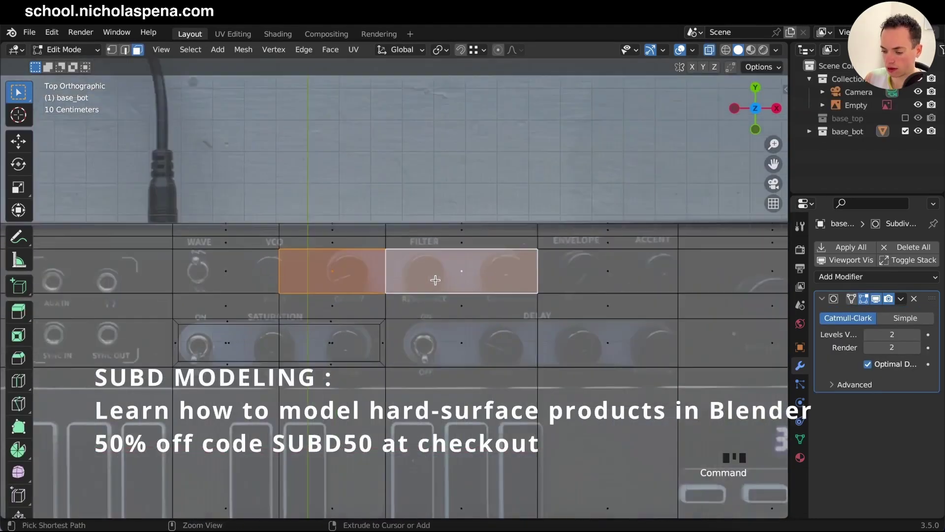
pyautogui.press('i')
pyautogui.rightClick(637, 277)
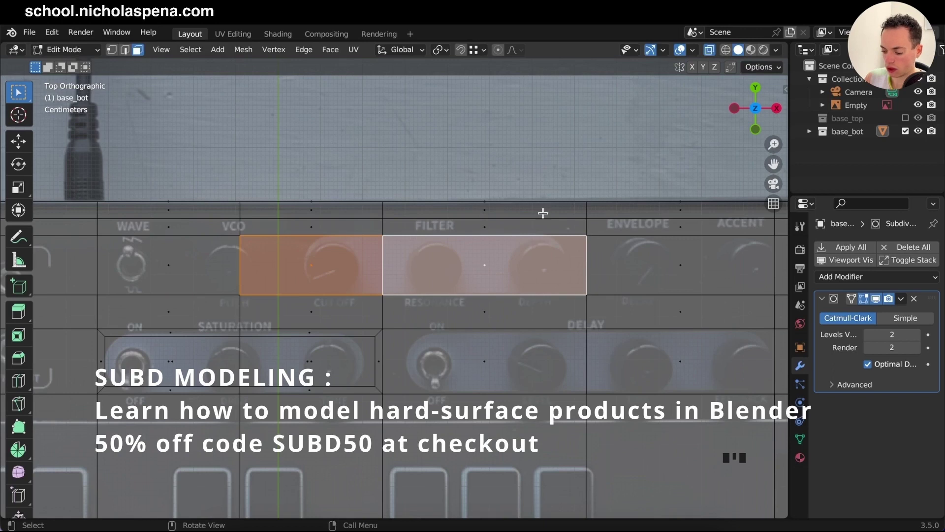
pyautogui.press('i')
pyautogui.rightClick(460, 243)
pyautogui.press('2')
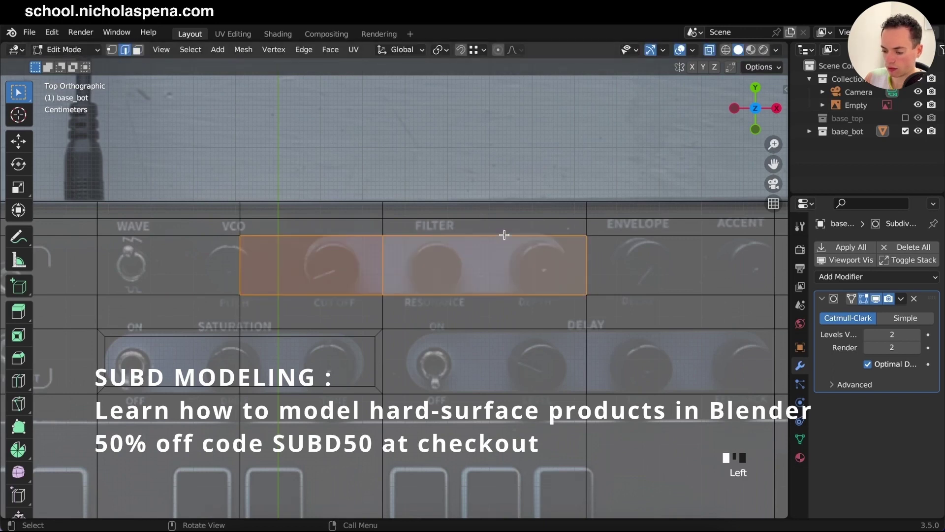
pyautogui.press('i')
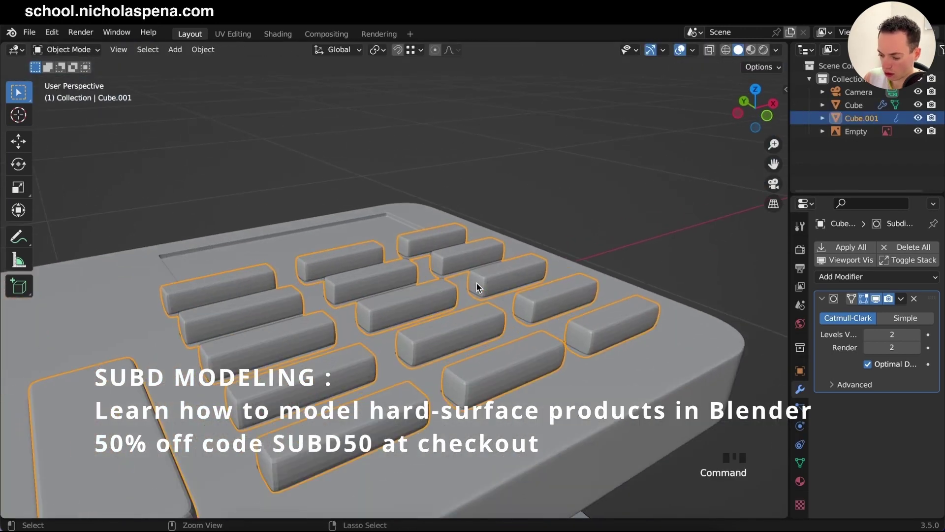
# - Switch Cube.001 to Edit Mode, hide the Cube object and view the model from the top
pyautogui.press('Tab')
pyautogui.click(918, 105)
pyautogui.press('KP_7')
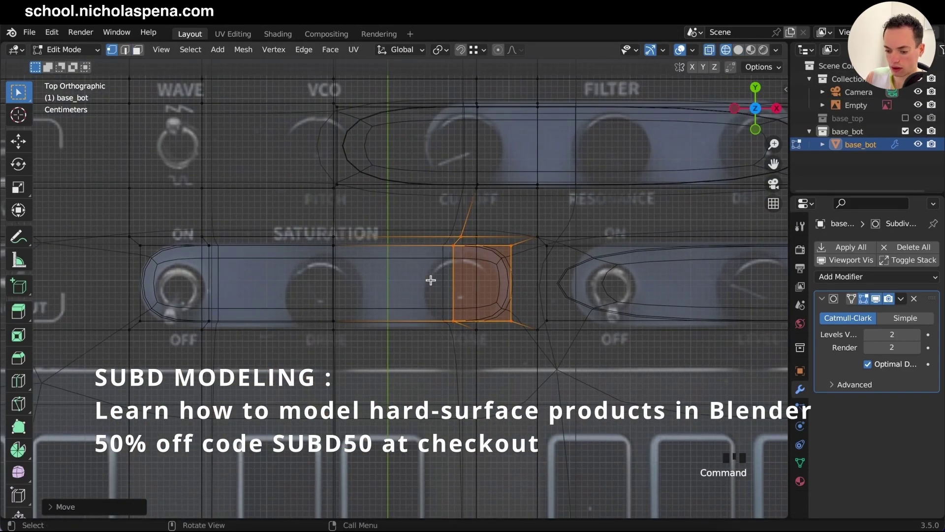
# - Compare the FILTER recess mesh with the reference image by toggling X-ray in the top view
pyautogui.press('Tab')
pyautogui.press('Tab')
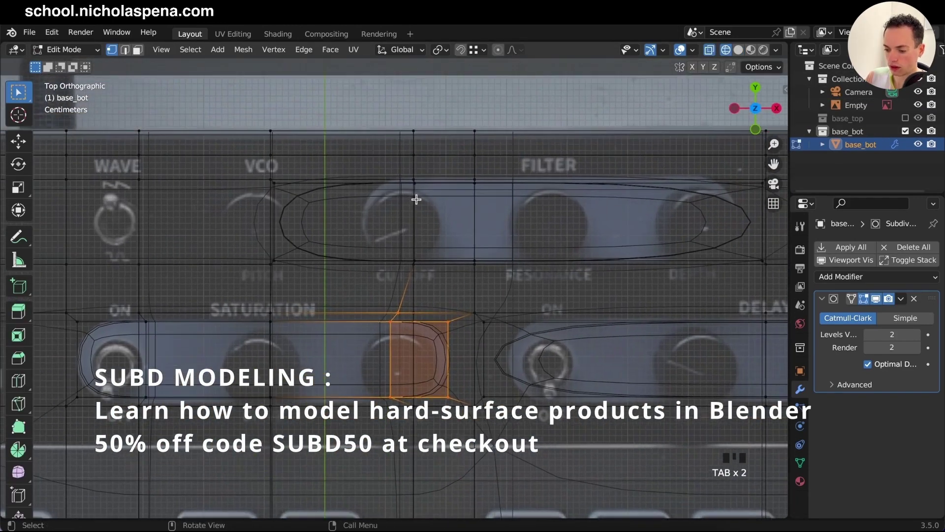
pyautogui.keyDown('super'); pyautogui.scroll(-2, 414, 181); pyautogui.keyUp('super')
pyautogui.keyDown('shift'); pyautogui.hscroll(5, 415, 182); pyautogui.keyUp('shift')
pyautogui.keyDown('shift'); pyautogui.hscroll(-3, 415, 181); pyautogui.keyUp('shift')
pyautogui.keyDown('super'); pyautogui.scroll(2, 415, 180); pyautogui.keyUp('super')
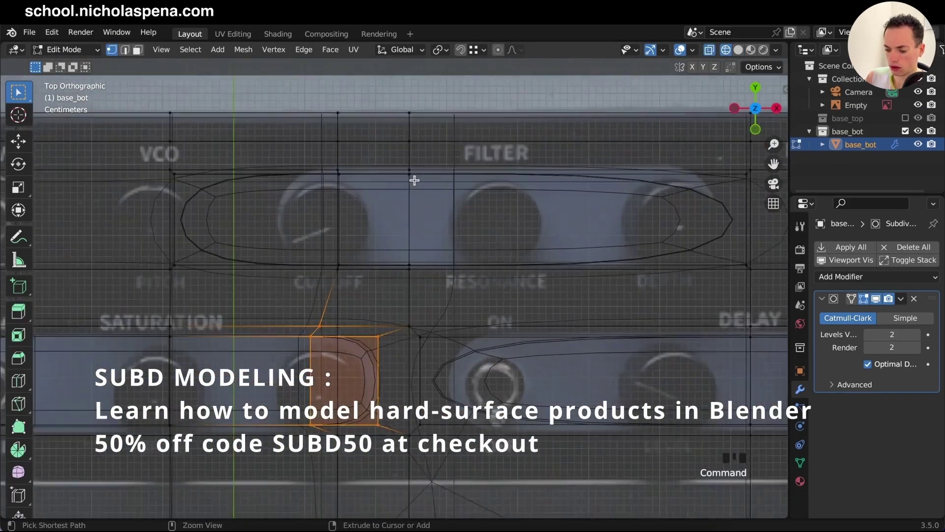
pyautogui.scroll(1, 414, 181)
pyautogui.click(710, 50)
pyautogui.click(709, 50)
pyautogui.click(709, 50)
pyautogui.click(709, 50)
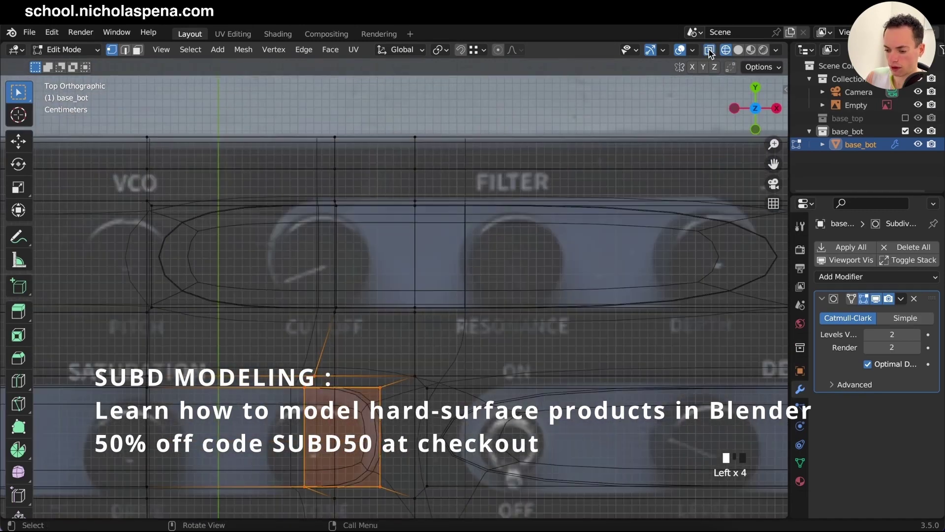
pyautogui.click(710, 50)
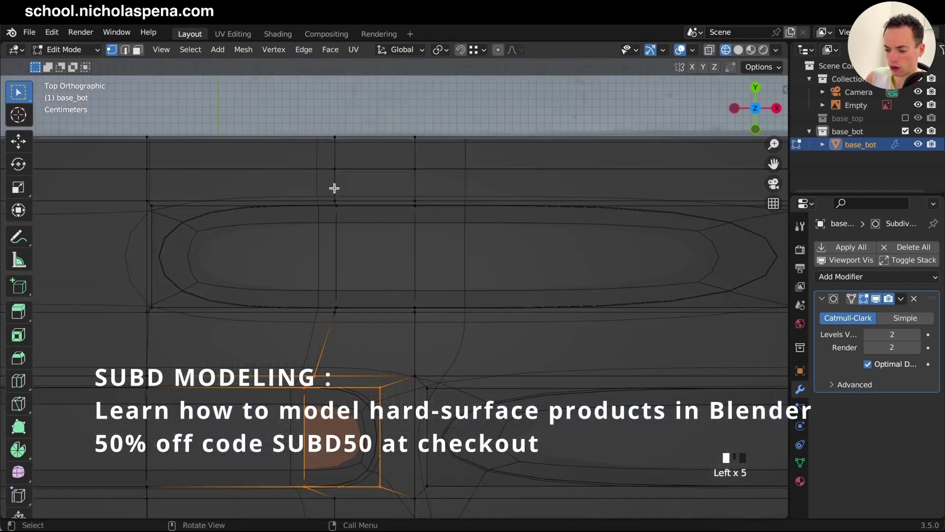
pyautogui.click(727, 49)
pyautogui.click(709, 50)
# - Select the FILTER recess's end vertices near the VCO label and move them along X to the blue band's end
pyautogui.moveTo(127, 192); pyautogui.dragTo(166, 320)
pyautogui.scroll(-5, 400, 233)
pyautogui.keyDown('shift'); pyautogui.hscroll(-2, 399, 234); pyautogui.keyUp('shift')
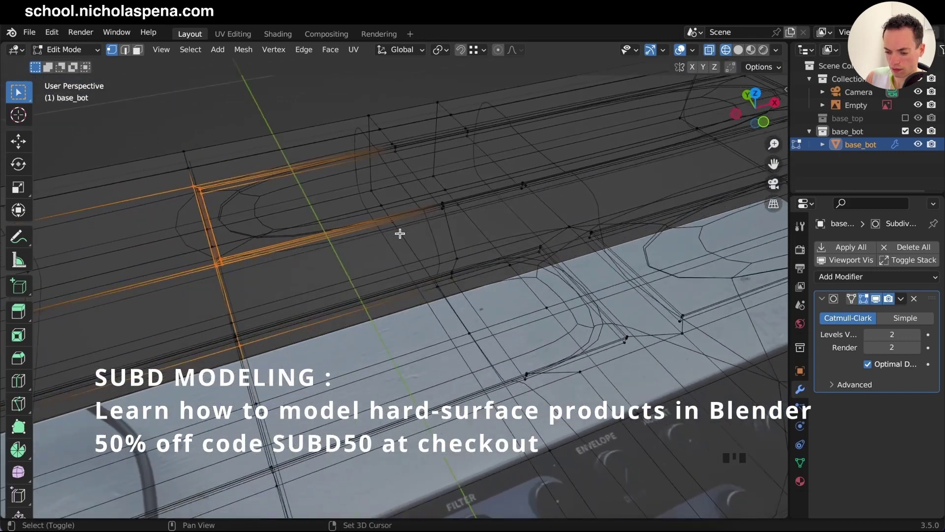
pyautogui.keyDown('shift'); pyautogui.hscroll(-5, 400, 233); pyautogui.keyUp('shift')
pyautogui.keyDown('shift'); pyautogui.click(333, 290); pyautogui.keyUp('shift')
pyautogui.keyDown('shift'); pyautogui.click(329, 231); pyautogui.keyUp('shift')
pyautogui.scroll(-5, 325, 279)
pyautogui.scroll(5, 326, 279)
pyautogui.press('KP_7')
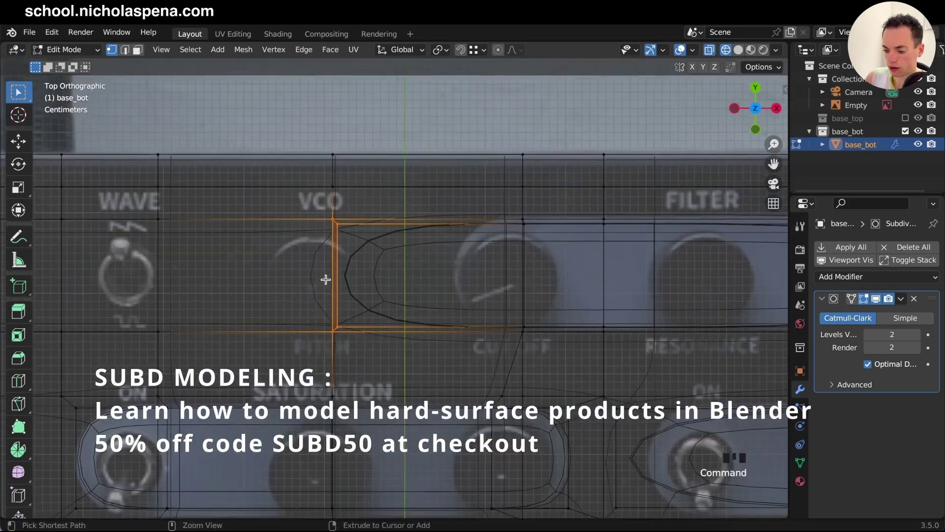
pyautogui.keyDown('super'); pyautogui.scroll(3, 325, 279); pyautogui.keyUp('super')
pyautogui.keyDown('shift'); pyautogui.hscroll(5, 356, 266); pyautogui.keyUp('shift')
pyautogui.press('g')
pyautogui.press('x')
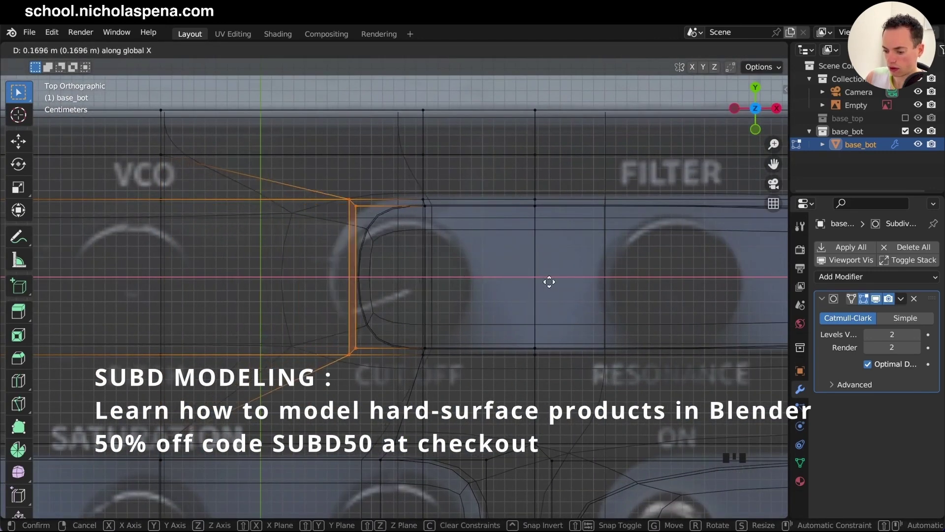
pyautogui.click(507, 282)
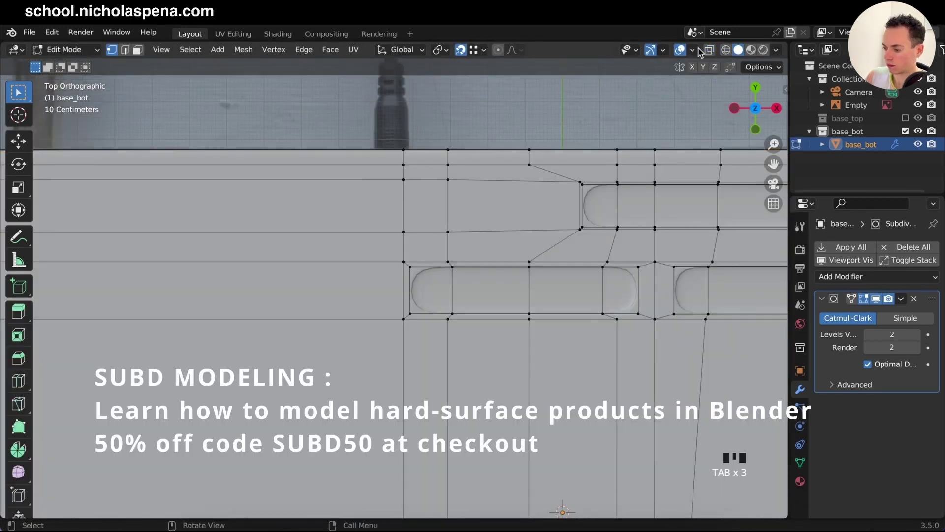
# - With X-ray on, add a vertical edge loop between the two columns of jack sockets and bevel it
pyautogui.click(710, 50)
pyautogui.keyDown('shift'); pyautogui.hscroll(-3, 448, 201); pyautogui.keyUp('shift')
pyautogui.keyDown('super'); pyautogui.scroll(3, 388, 169); pyautogui.keyUp('super')
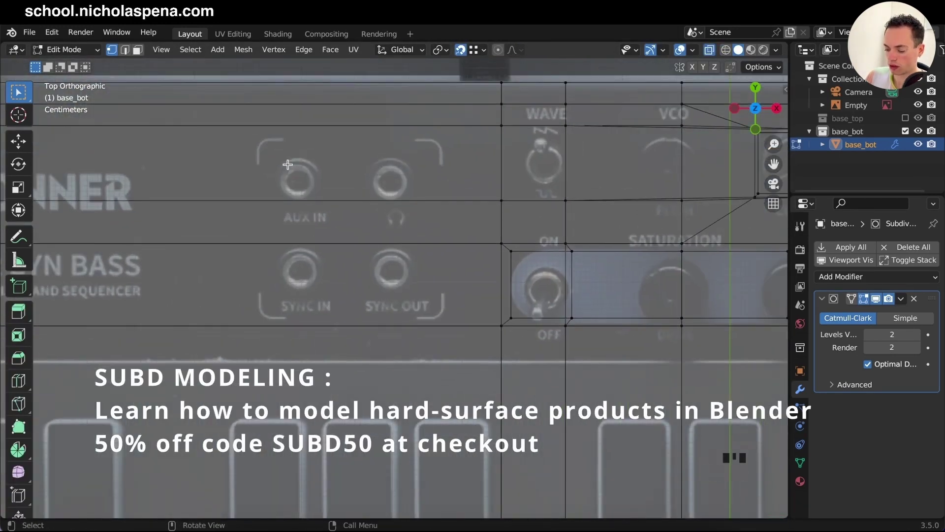
pyautogui.hotkey('ctrl', 'r')
pyautogui.click(358, 221)
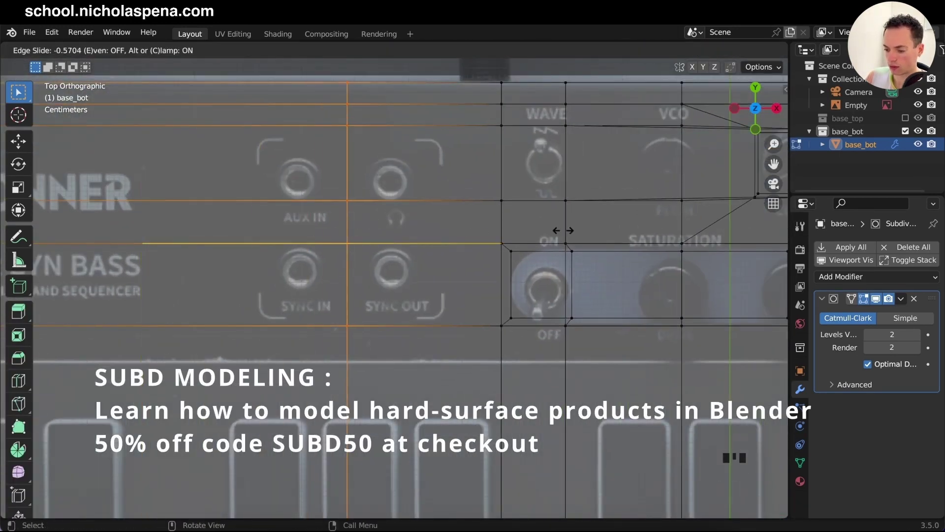
pyautogui.click(559, 232)
pyautogui.hotkey('ctrl', 'b')
pyautogui.scroll(3, 473, 183)
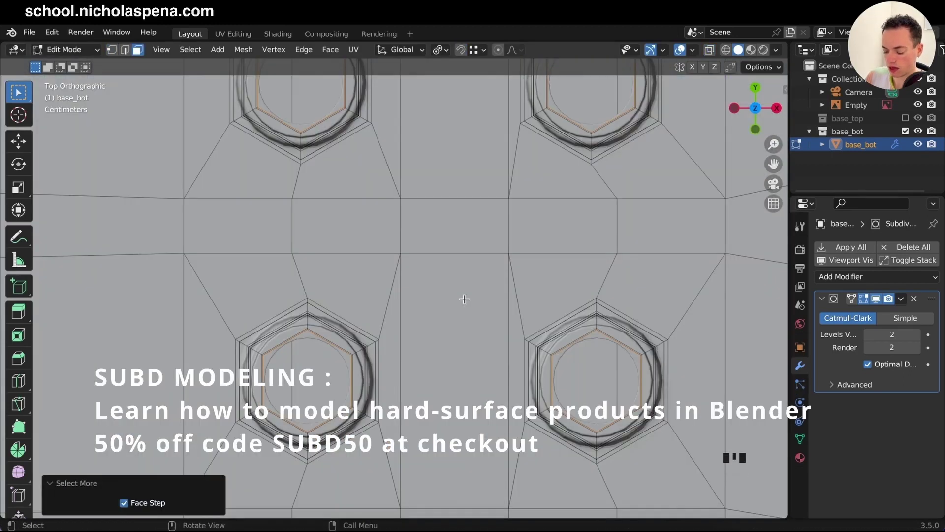
# - Scale the inner hexagonal faces of the four jack sockets to match the reference image, locking the Z axis
pyautogui.hotkey('alt', 'z')
pyautogui.press('s')
pyautogui.hotkey('shift', 'z')
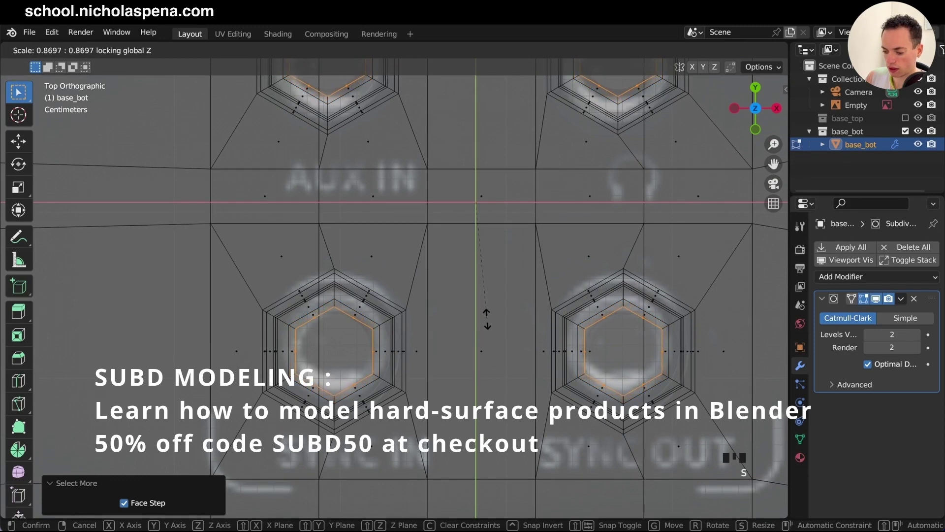
pyautogui.rightClick(487, 330)
pyautogui.keyDown('super'); pyautogui.scroll(5, 487, 334); pyautogui.keyUp('super')
pyautogui.keyDown('shift'); pyautogui.hscroll(-3, 487, 334); pyautogui.keyUp('shift')
pyautogui.press('s')
pyautogui.hotkey('shift', 'z')
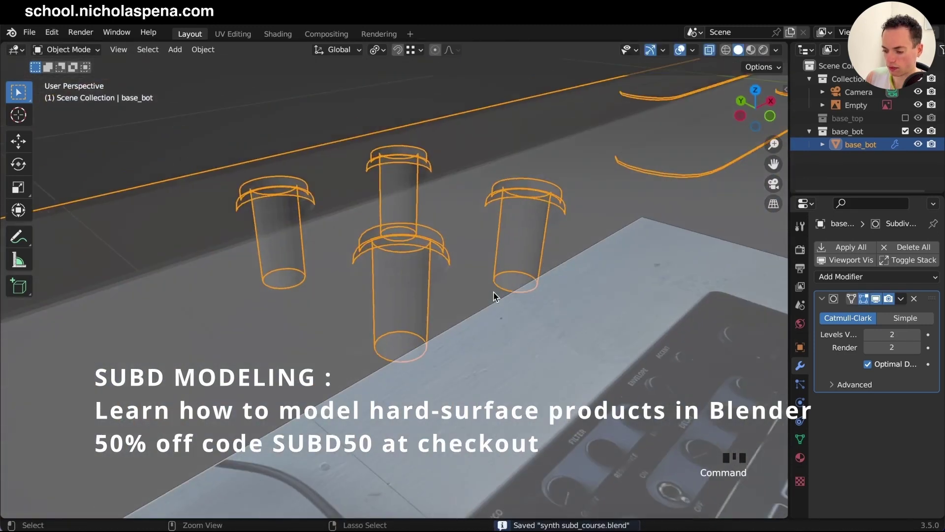
# - Turn X-ray off and add an edge loop around the base of the nearest jack socket, slid toward its bottom
pyautogui.hotkey('alt', 'z')
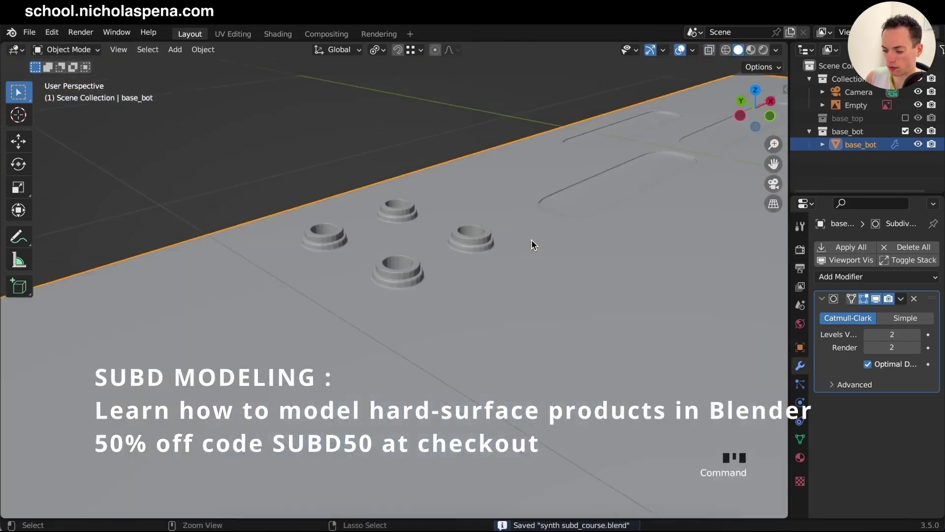
pyautogui.press('Tab')
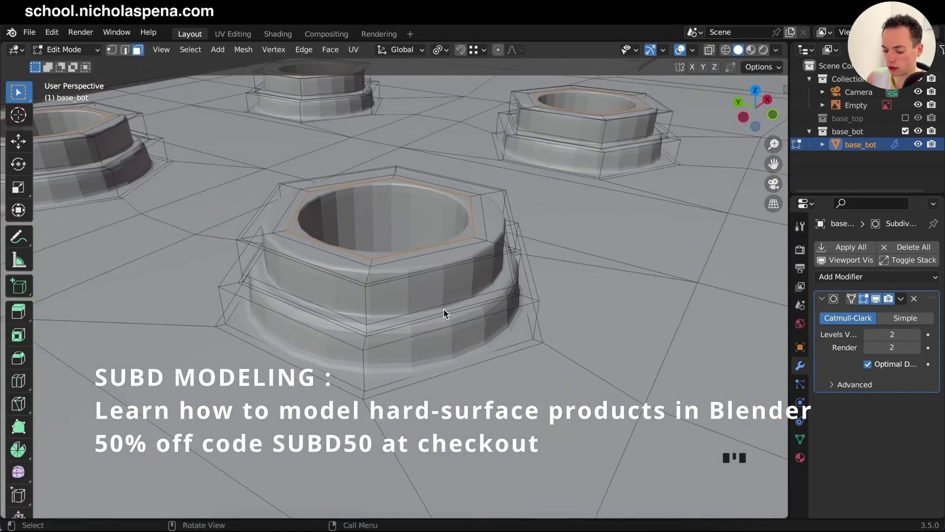
pyautogui.hotkey('ctrl', 'r')
pyautogui.click(359, 370)
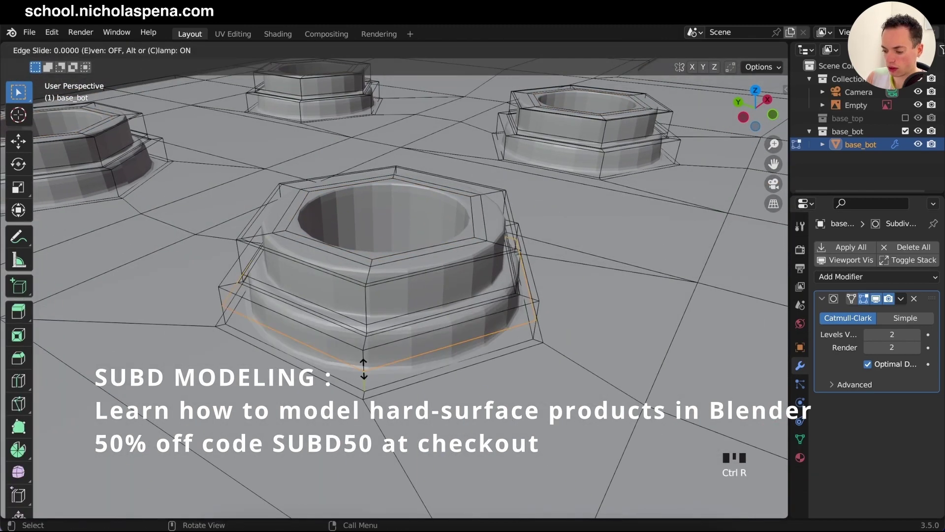
pyautogui.click(363, 384)
# - Move the stray vertex between the hexagonal socket and the recess wall along Y and X to line up the edge
pyautogui.press('g')
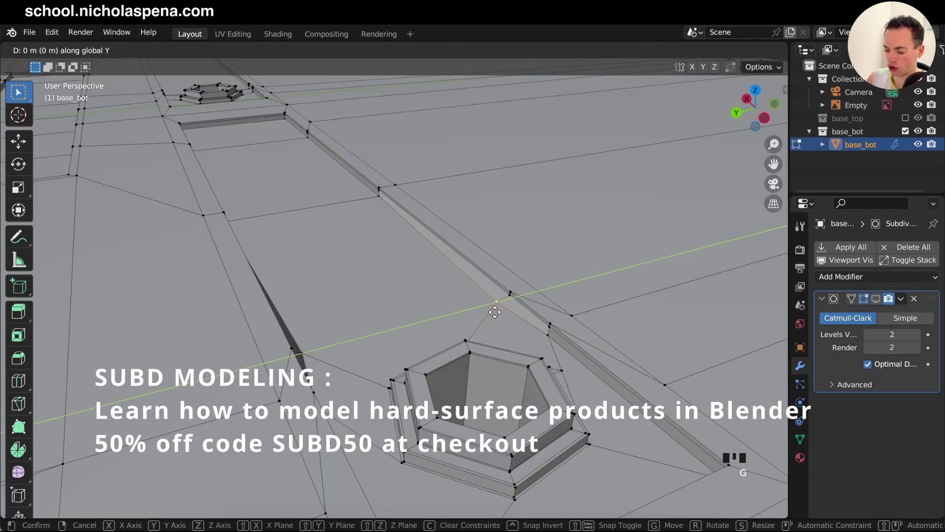
pyautogui.click(509, 298)
pyautogui.keyDown('super'); pyautogui.scroll(10, 507, 297); pyautogui.keyUp('super')
pyautogui.keyDown('super'); pyautogui.scroll(-5, 507, 297); pyautogui.keyUp('super')
pyautogui.hscroll(-2, 507, 297)
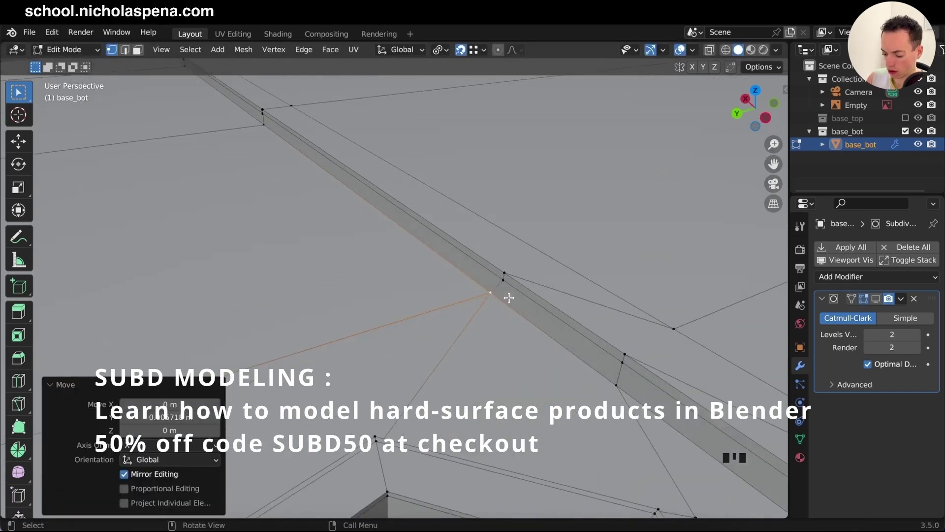
pyautogui.press('g')
pyautogui.press('x')
pyautogui.click(495, 286)
# - Move the vertex on the opposite recess wall along Y, and about 0.004 m along X, to straighten the edge
pyautogui.scroll(8, 369, 327)
pyautogui.scroll(-8, 369, 327)
pyautogui.click(306, 275)
pyautogui.press('g')
pyautogui.press('y')
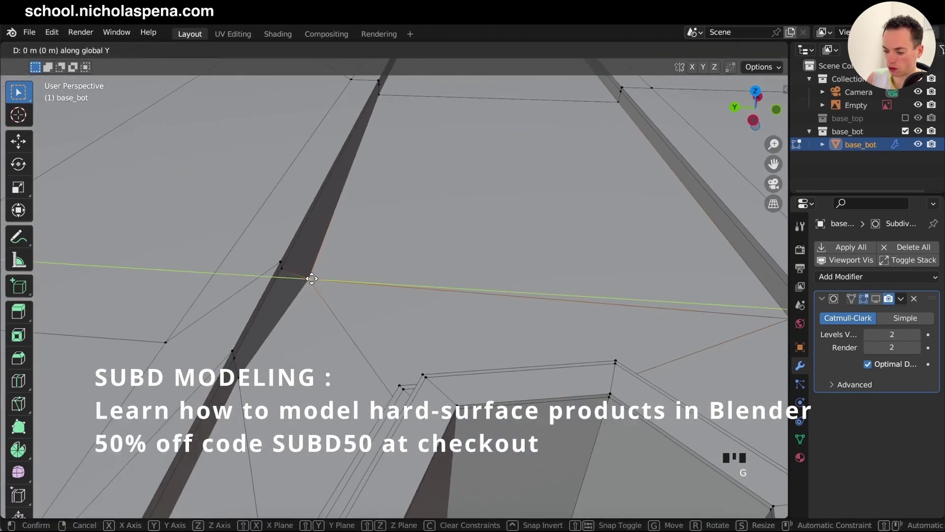
pyautogui.click(283, 271)
pyautogui.press('g')
pyautogui.press('x')
pyautogui.click(283, 284)
# - Check the mesh around the recesses and sockets and save the file synth subd_course.blend
pyautogui.keyDown('super'); pyautogui.scroll(-10, 348, 266); pyautogui.keyUp('super')
pyautogui.hscroll(6, 348, 266)
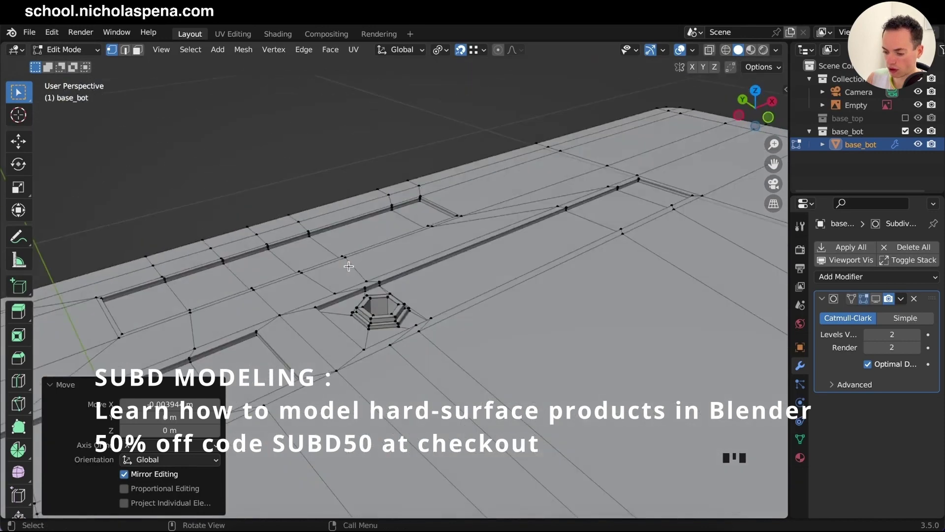
pyautogui.keyDown('super'); pyautogui.scroll(6, 349, 266); pyautogui.keyUp('super')
pyautogui.scroll(6, 348, 266)
pyautogui.keyDown('super'); pyautogui.scroll(5, 349, 266); pyautogui.keyUp('super')
pyautogui.keyDown('super'); pyautogui.scroll(-10, 349, 266); pyautogui.keyUp('super')
pyautogui.press('super+s')
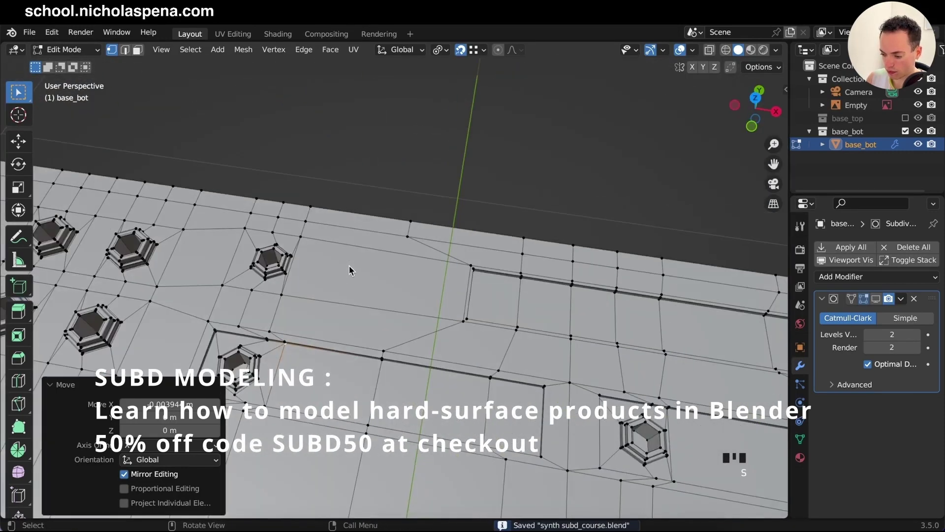
pyautogui.keyDown('shift'); pyautogui.scroll(-4, 349, 271); pyautogui.keyUp('shift')
pyautogui.moveTo(350, 270); pyautogui.dragTo(351, 270, button='middle')
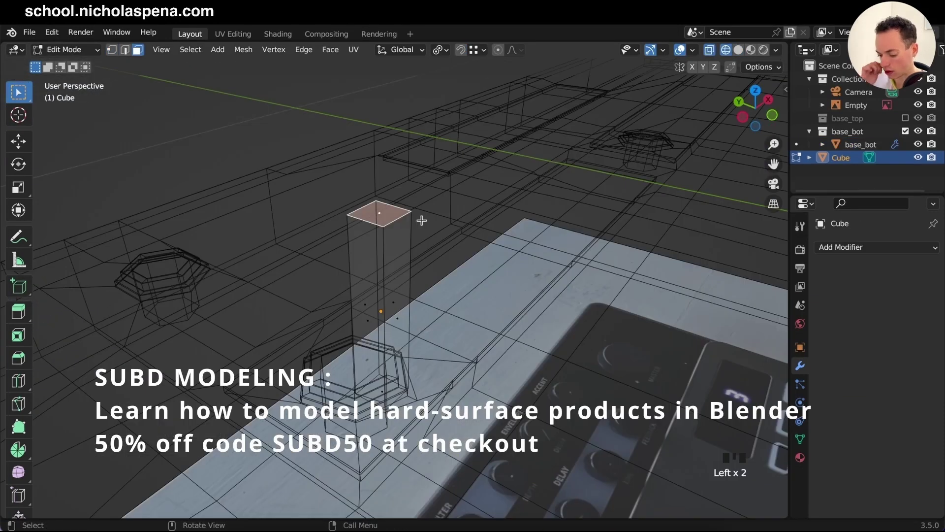
# - Extrude the top face of the cube post above the socket and scale it by 1.399
pyautogui.press('e')
pyautogui.click(420, 218)
pyautogui.keyDown('super'); pyautogui.scroll(4, 355, 231); pyautogui.keyUp('super')
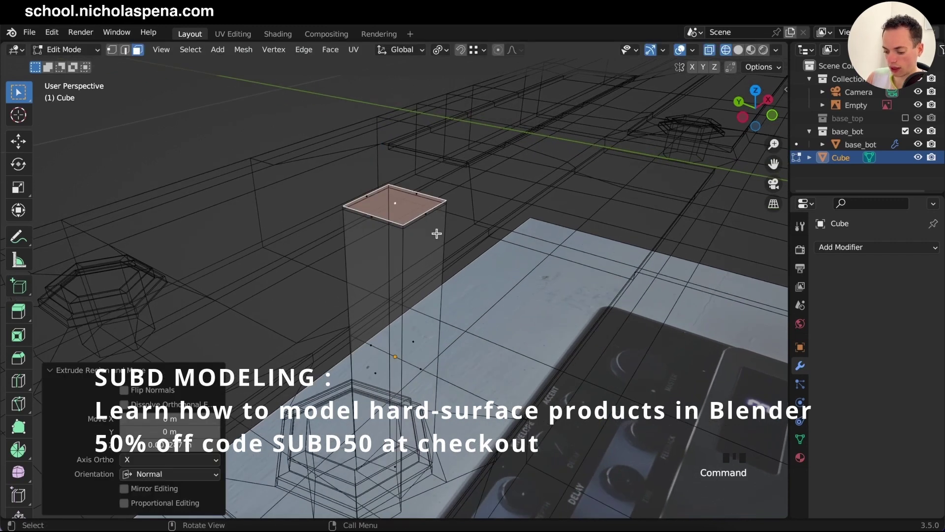
pyautogui.press('s')
pyautogui.click(459, 239)
pyautogui.scroll(-5, 458, 238)
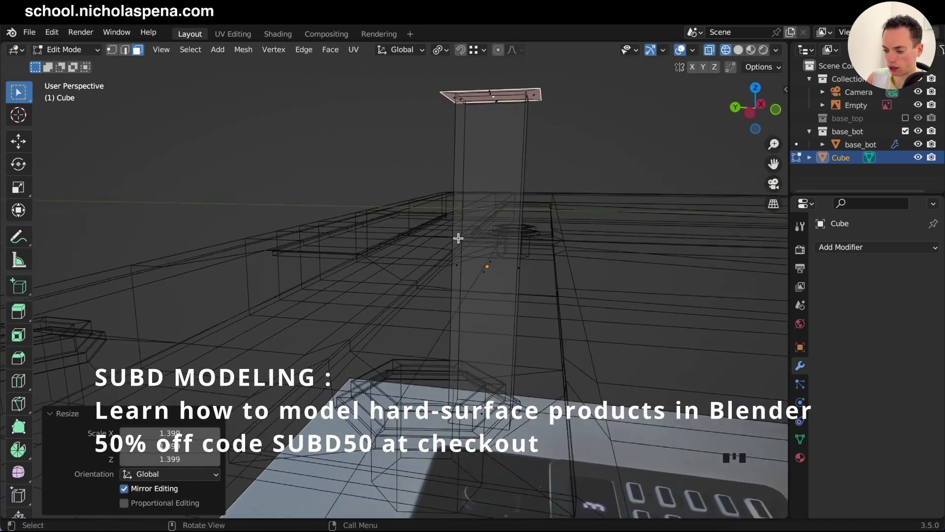
# - Extrude the post's enlarged face upward into a thick head and inset the head's top face
pyautogui.scroll(5, 458, 238)
pyautogui.press('e')
pyautogui.click(468, 187)
pyautogui.press('i')
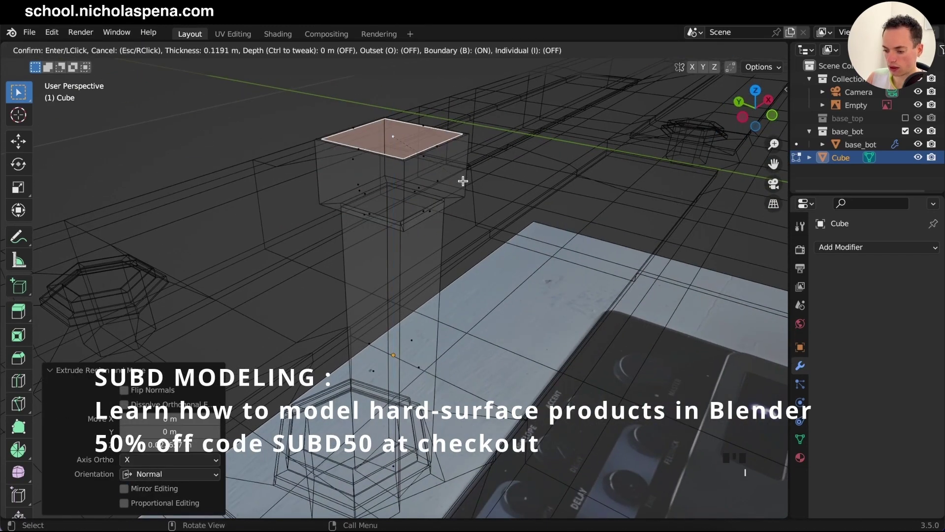
pyautogui.click(462, 180)
# - Add a Subdivision Surface modifier to the cube post
pyautogui.press('Tab')
pyautogui.click(881, 248)
pyautogui.click(688, 487)
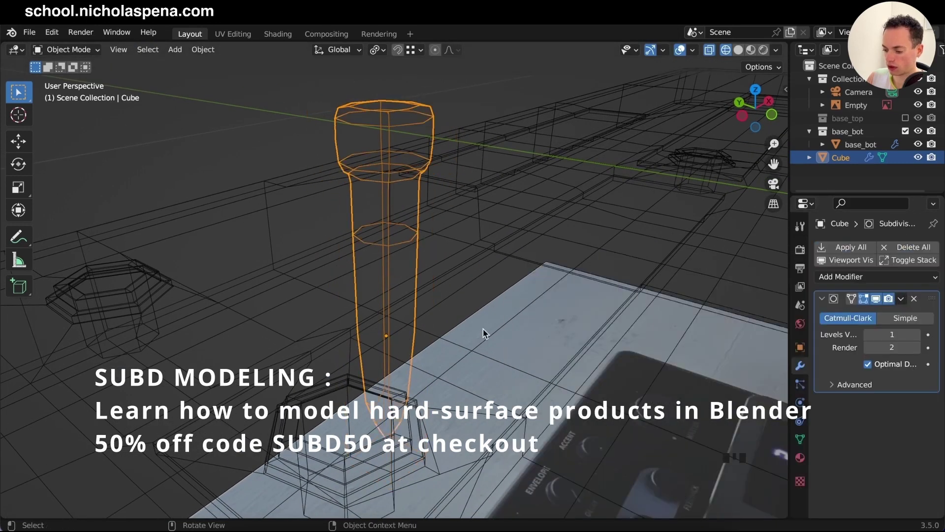
# - Add a centred horizontal loop cut around the post's widened head and check the smoothed shape
pyautogui.press('Tab')
pyautogui.keyDown('alt'); pyautogui.click(454, 180); pyautogui.keyUp('alt')
pyautogui.hotkey('ctrl', 'e')
pyautogui.press('Escape')
pyautogui.hotkey('ctrl', 'r')
pyautogui.doubleClick(439, 140)
pyautogui.press('Tab')
pyautogui.press('Tab')
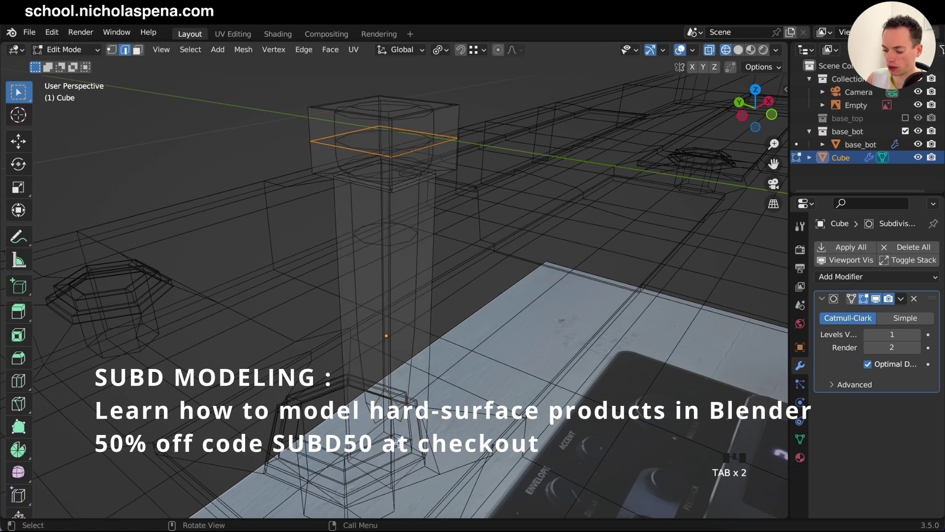
pyautogui.scroll(2, 410, 393)
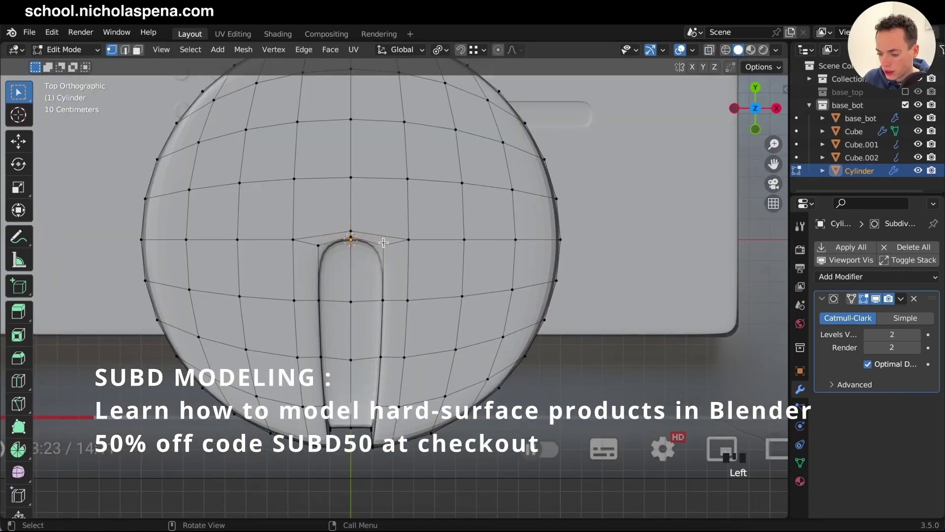
# - Select the vertices along the +X wall of the cylinder's slot and scale them to 0 along X to straighten it
pyautogui.hotkey('alt', 'z')
pyautogui.keyDown('ctrl'); pyautogui.click(383, 457); pyautogui.keyUp('ctrl')
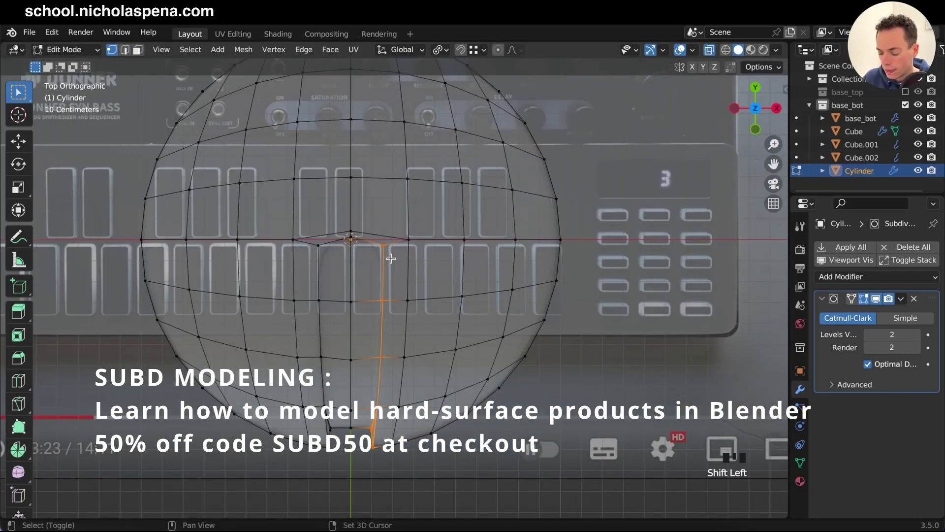
pyautogui.keyDown('shift'); pyautogui.moveTo(391, 258); pyautogui.dragTo(381, 235, button='middle'); pyautogui.keyUp('shift')
pyautogui.press('s')
pyautogui.press('x')
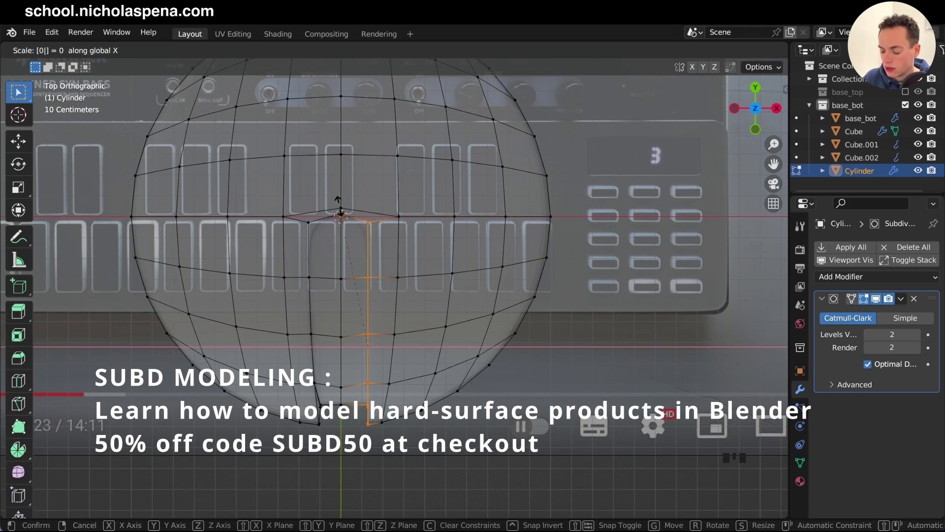
pyautogui.press('Return')
# - Select the vertices along the slot's opposite wall and scale them to 0 along X
pyautogui.moveTo(297, 220); pyautogui.dragTo(329, 431)
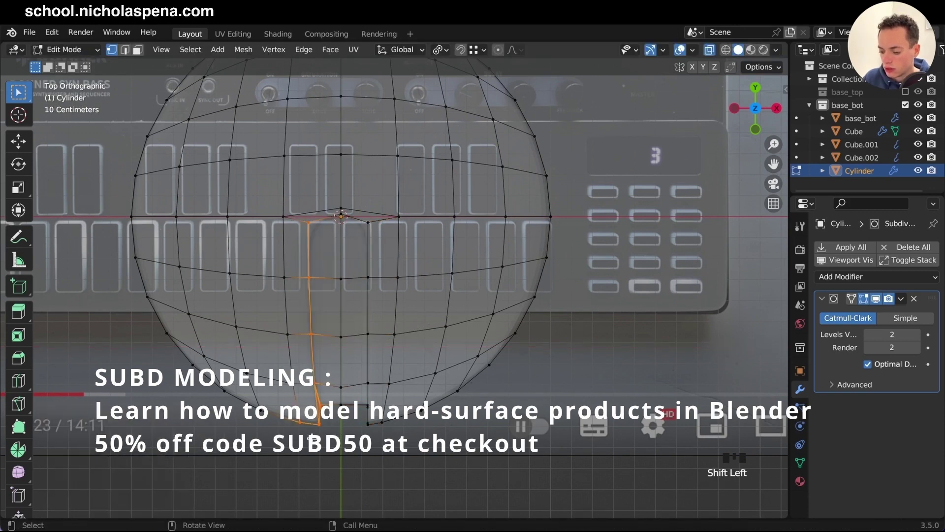
pyautogui.press('b')
pyautogui.press('s')
pyautogui.press('x')
pyautogui.press('0')
pyautogui.press('Return')
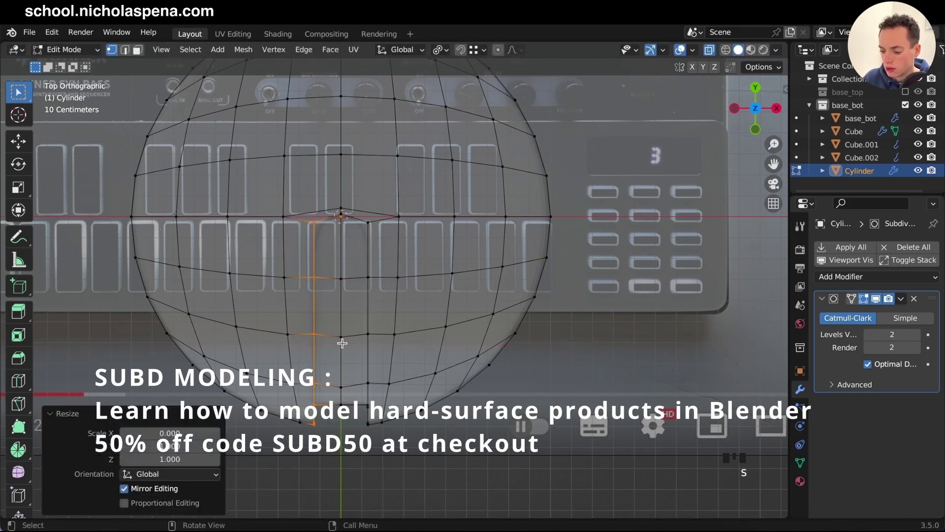
# - Examine the cylinder's slot walls and front corners, both smoothed and with the mesh shown
pyautogui.keyDown('shift'); pyautogui.scroll(-4, 414, 365); pyautogui.keyUp('shift')
pyautogui.press('Tab')
pyautogui.keyDown('super'); pyautogui.scroll(3, 414, 366); pyautogui.keyUp('super')
pyautogui.hotkey('alt', 'z')
pyautogui.keyDown('super'); pyautogui.scroll(-4, 414, 369); pyautogui.keyUp('super')
pyautogui.scroll(-8, 415, 369)
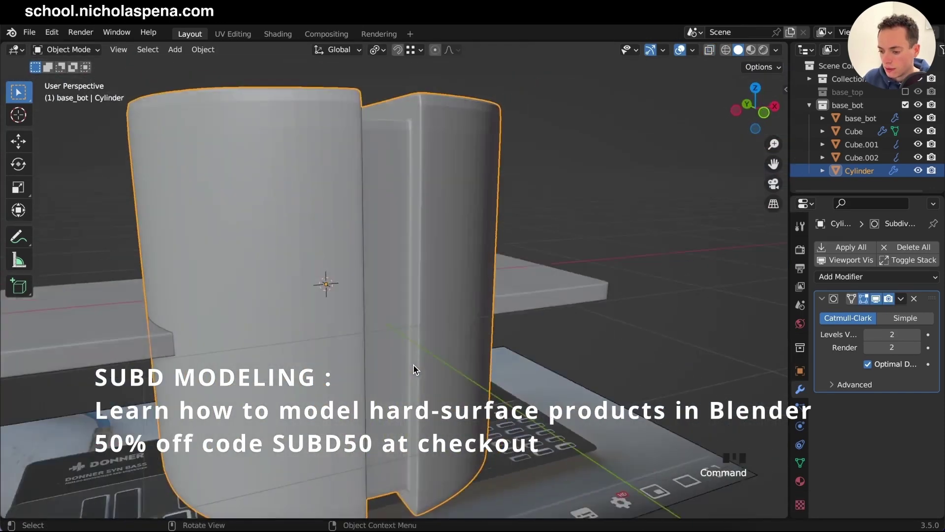
pyautogui.scroll(4, 415, 370)
pyautogui.keyDown('super'); pyautogui.scroll(2, 321, 183); pyautogui.keyUp('super')
pyautogui.press('Tab')
pyautogui.keyDown('shift'); pyautogui.scroll(1, 361, 186); pyautogui.keyUp('shift')
pyautogui.hscroll(6, 360, 185)
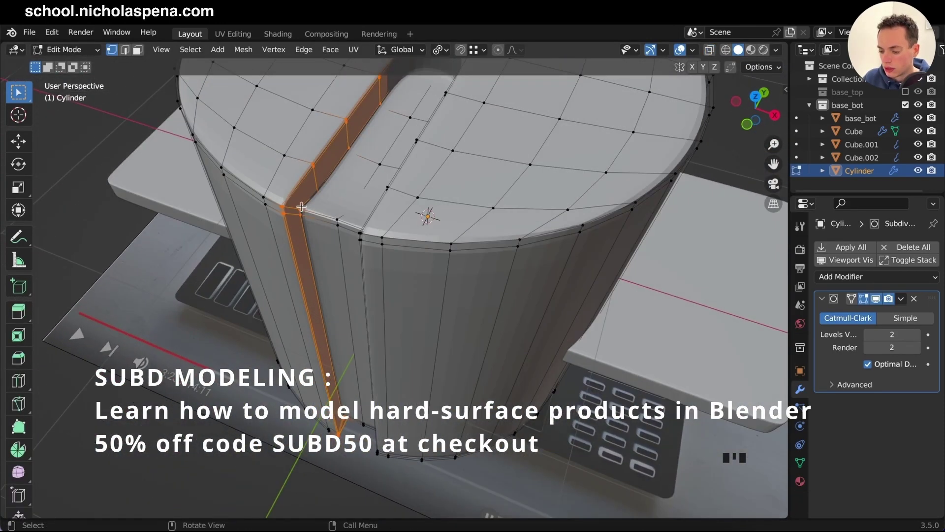
pyautogui.hscroll(3, 301, 207)
pyautogui.keyDown('super'); pyautogui.scroll(4, 361, 223); pyautogui.keyUp('super')
pyautogui.scroll(3, 382, 225)
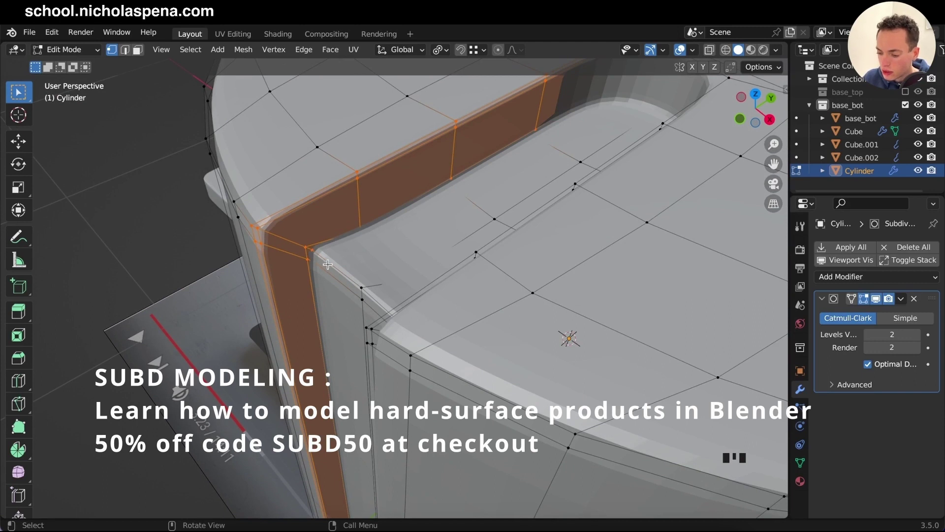
# - Turn off the cylinder's viewport subdivision and select the vertices along the slot floor's front edge
pyautogui.click(877, 301)
pyautogui.moveTo(396, 280)
pyautogui.mouseDown(button='middle')
pyautogui.moveTo(371, 268)
pyautogui.moveTo(396, 280)
pyautogui.mouseUp(button='middle')
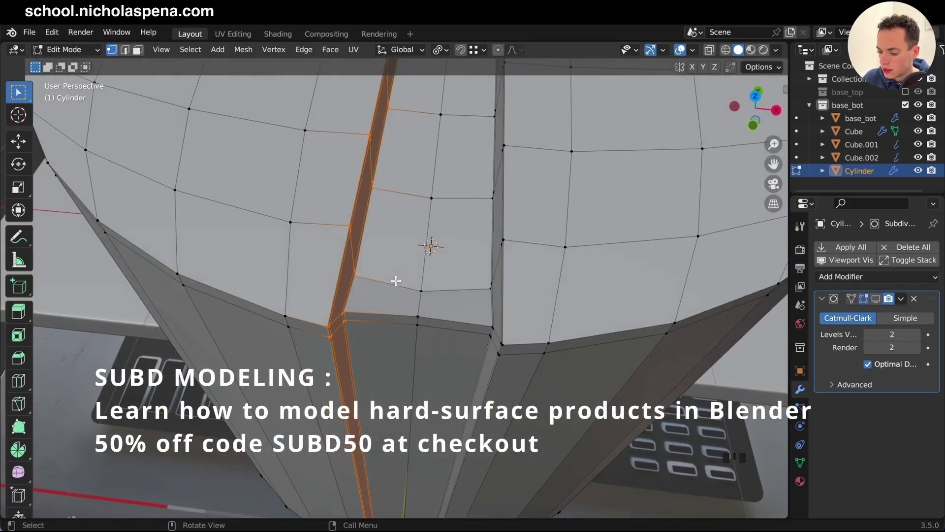
pyautogui.click(423, 291)
pyautogui.hscroll(-5, 431, 296)
pyautogui.keyDown('shift'); pyautogui.click(514, 242); pyautogui.keyUp('shift')
pyautogui.keyDown('shift'); pyautogui.click(395, 263); pyautogui.keyUp('shift')
pyautogui.hscroll(8, 449, 234)
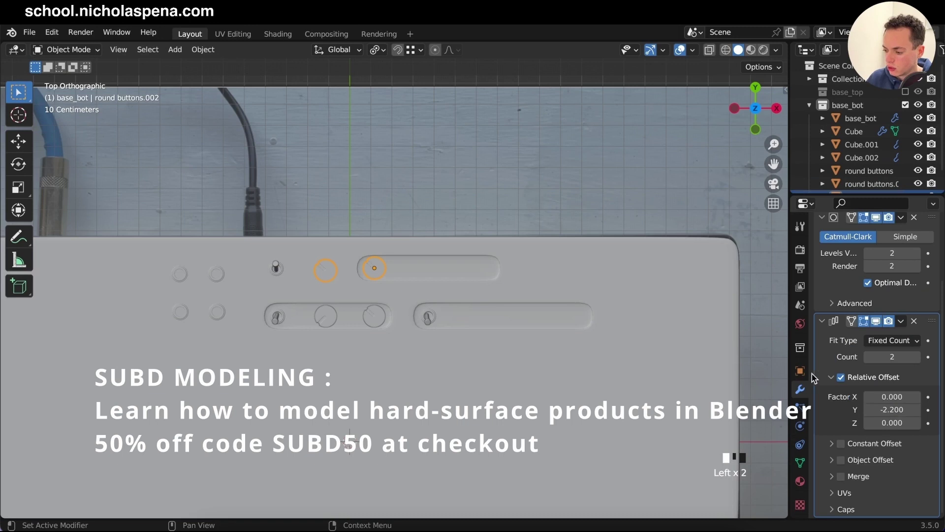
# - Reset the round button's Z rotation to 0° and set its array's relative offset to X -2.2, Y 0
pyautogui.click(801, 370)
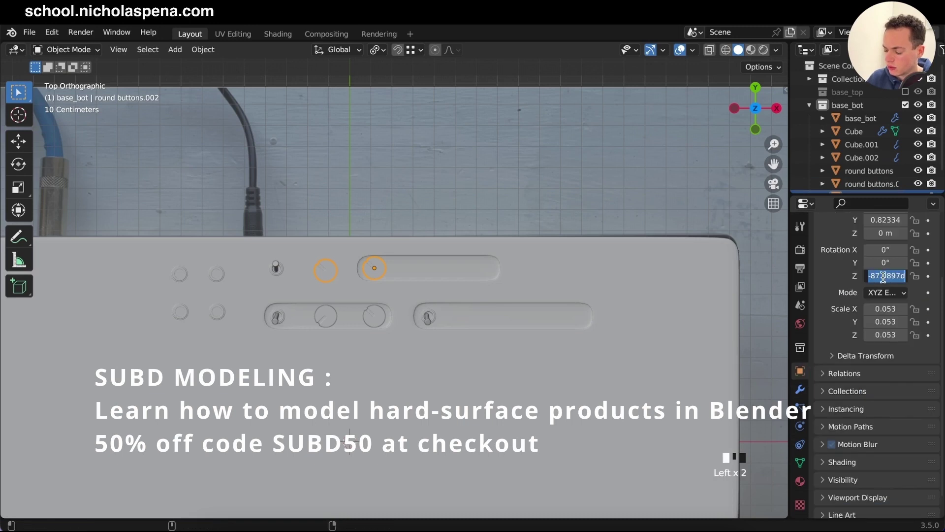
pyautogui.scroll(3, 872, 292)
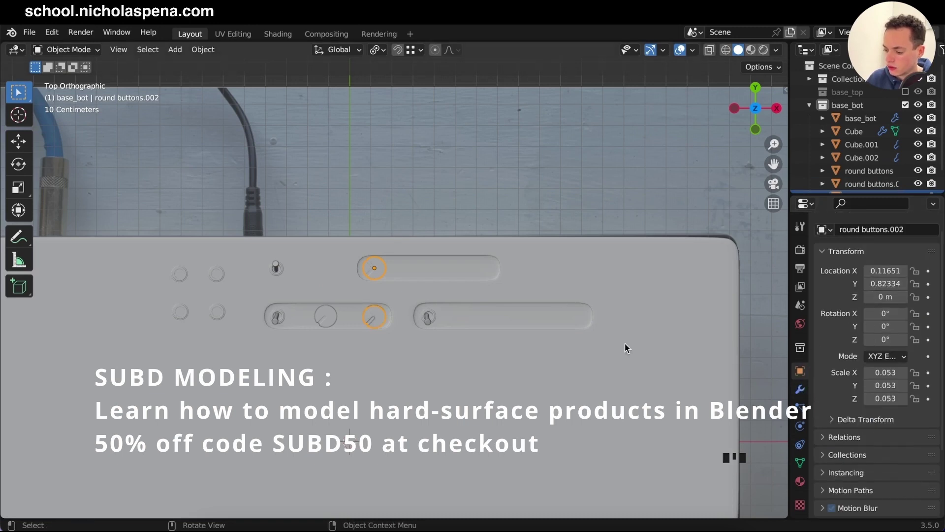
pyautogui.click(802, 390)
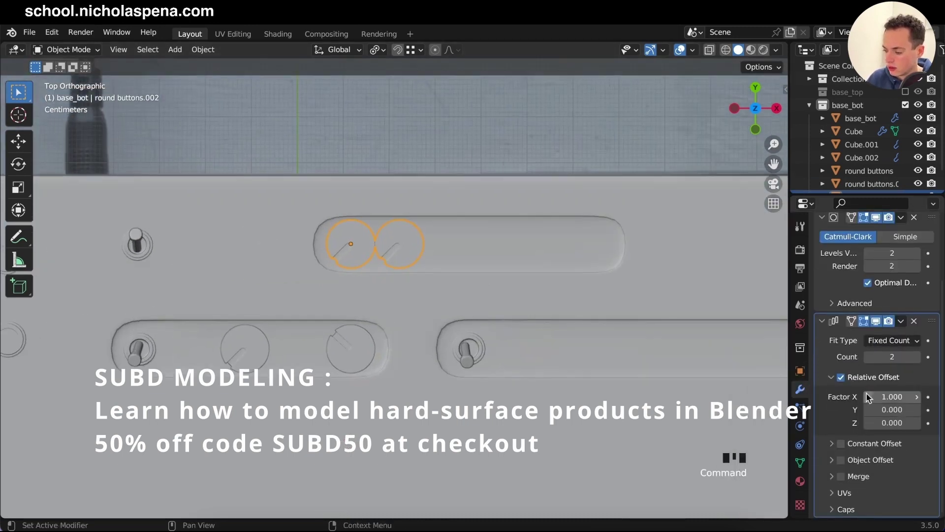
pyautogui.scroll(5, 409, 258)
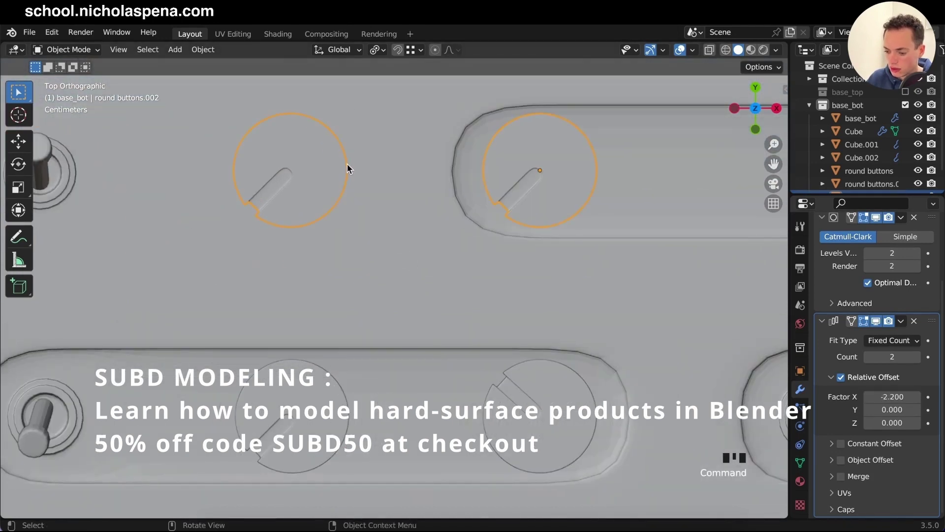
pyautogui.hotkey('alt', 'z')
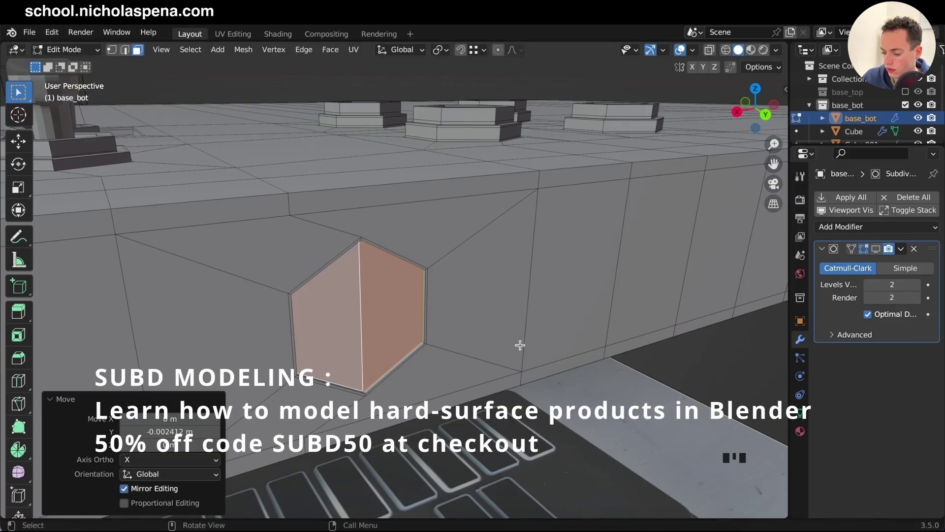
# - Extrude the hexagonal face on the synth's side wall inward to form a deep socket
pyautogui.moveTo(519, 342); pyautogui.dragTo(595, 321, button='middle')
pyautogui.press('e')
pyautogui.click(554, 318)
pyautogui.hscroll(5, 553, 318)
pyautogui.hscroll(-5, 554, 318)
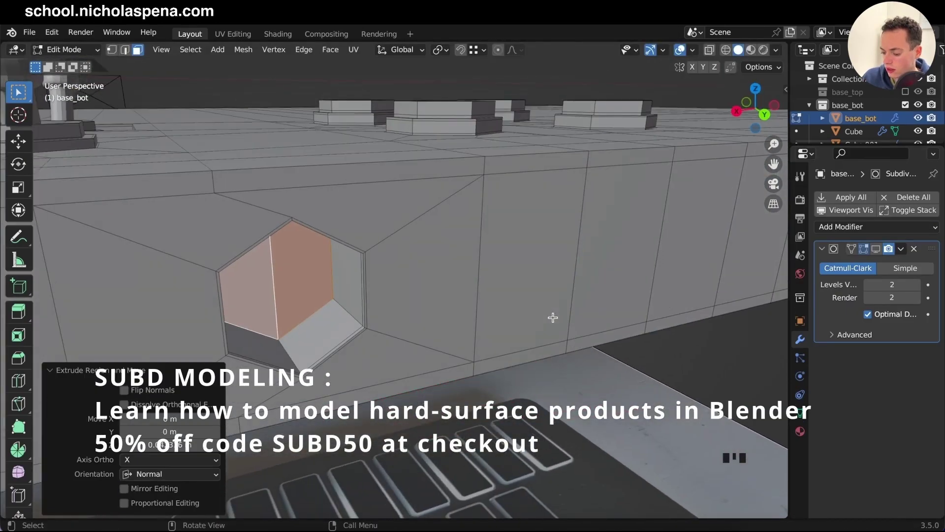
pyautogui.keyDown('shift'); pyautogui.hscroll(-5, 580, 326); pyautogui.keyUp('shift')
pyautogui.hscroll(5, 478, 245)
pyautogui.hscroll(-5, 479, 245)
pyautogui.keyDown('super'); pyautogui.scroll(5, 513, 251); pyautogui.keyUp('super')
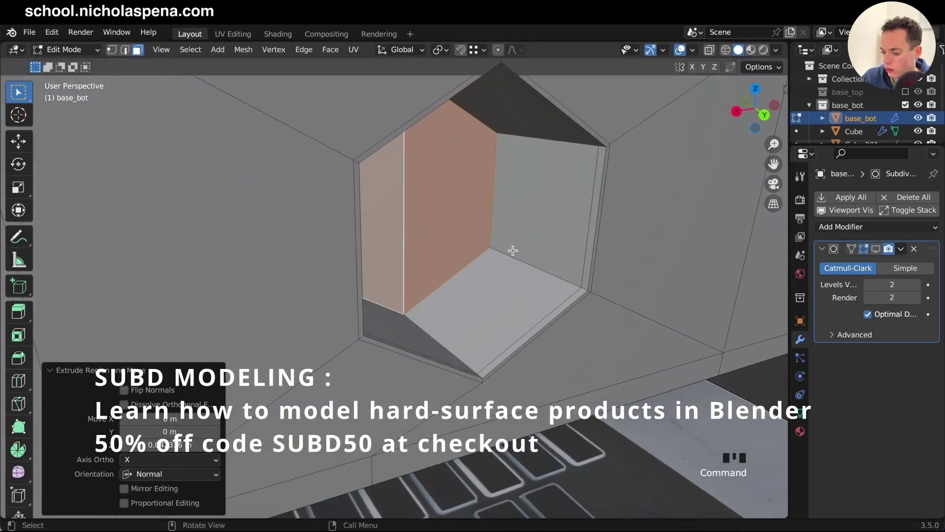
# - Extrude the socket's inner face slightly deeper, inset it, and check the smoothed hole
pyautogui.press('e')
pyautogui.click(496, 148)
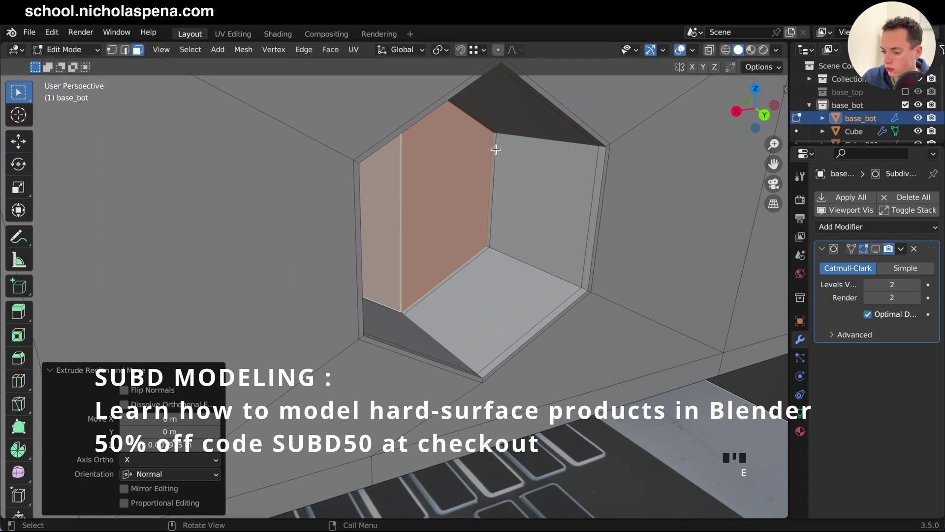
pyautogui.press('i')
pyautogui.click(551, 195)
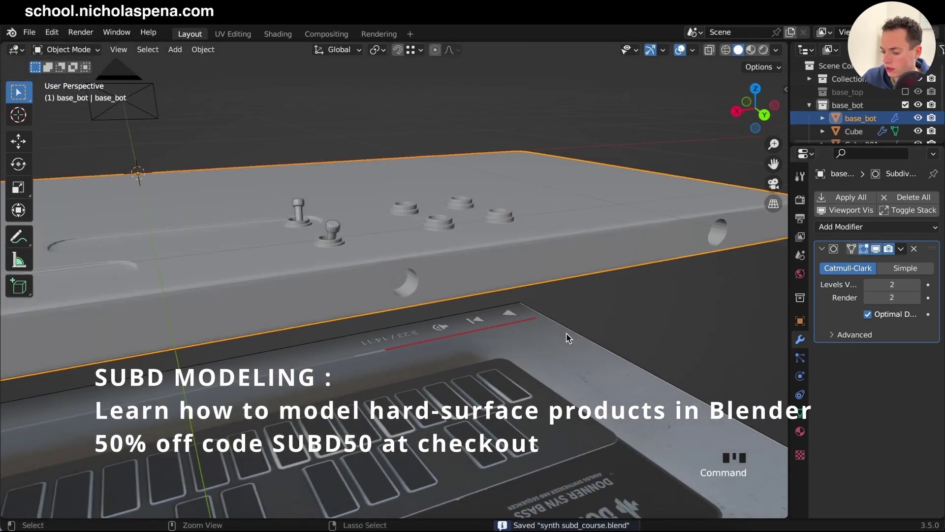
pyautogui.hscroll(5, 585, 330)
pyautogui.hscroll(-5, 565, 335)
pyautogui.keyDown('super'); pyautogui.scroll(5, 566, 335); pyautogui.keyUp('super')
pyautogui.press('Tab')
pyautogui.keyDown('super'); pyautogui.scroll(5, 549, 219); pyautogui.keyUp('super')
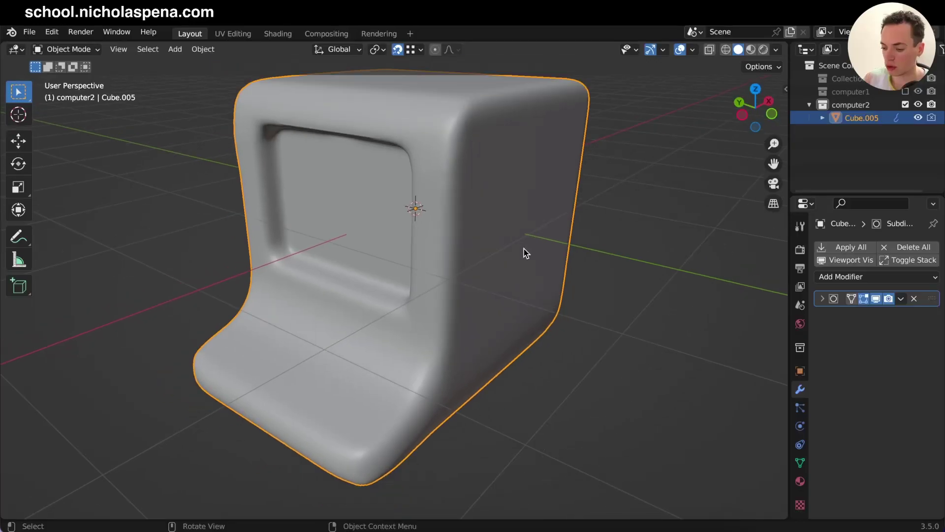
# - Compare the computer body with and without its viewport subdivision and examine its edge layout
pyautogui.press('Tab')
pyautogui.click(508, 210)
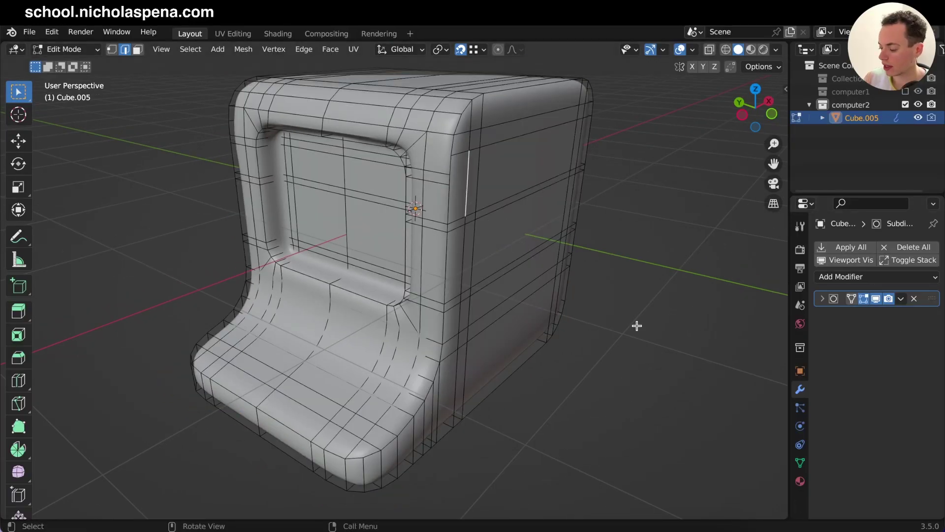
pyautogui.press('Tab')
pyautogui.click(877, 299)
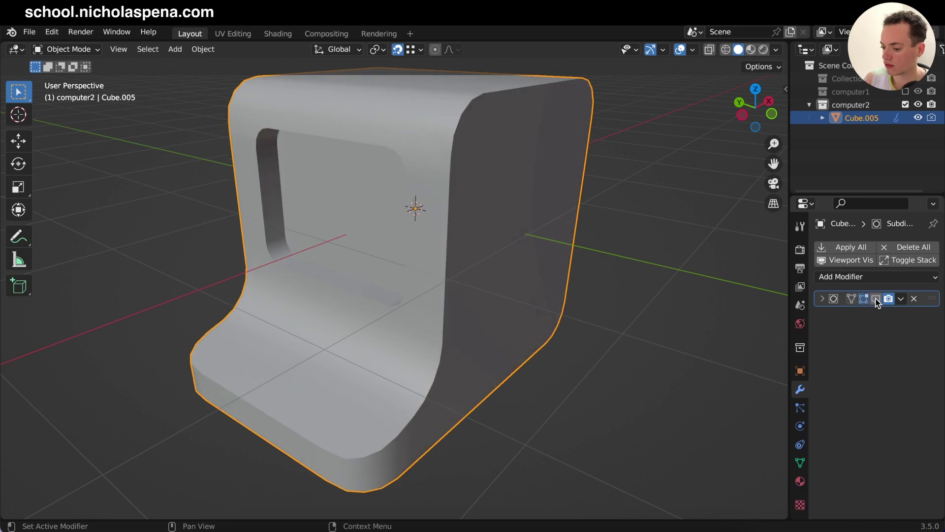
pyautogui.scroll(-1, 605, 217)
pyautogui.click(877, 299)
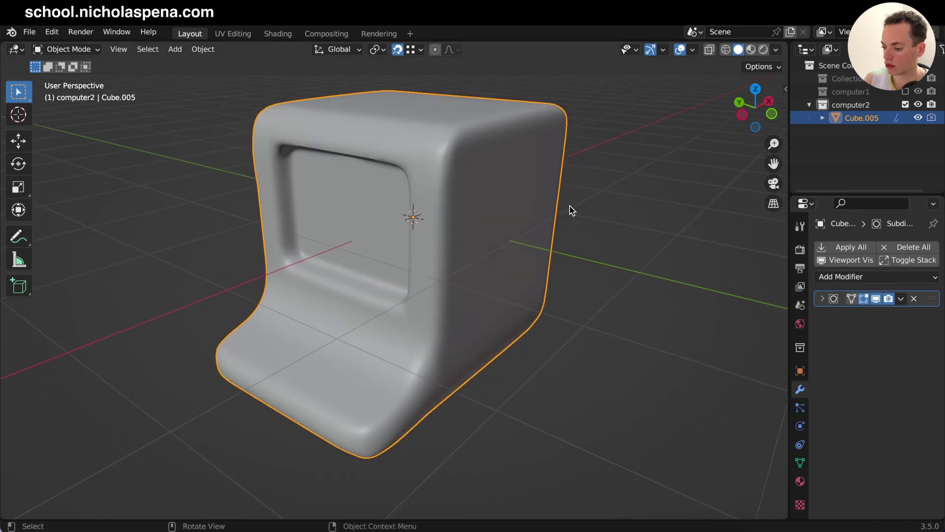
pyautogui.click(877, 299)
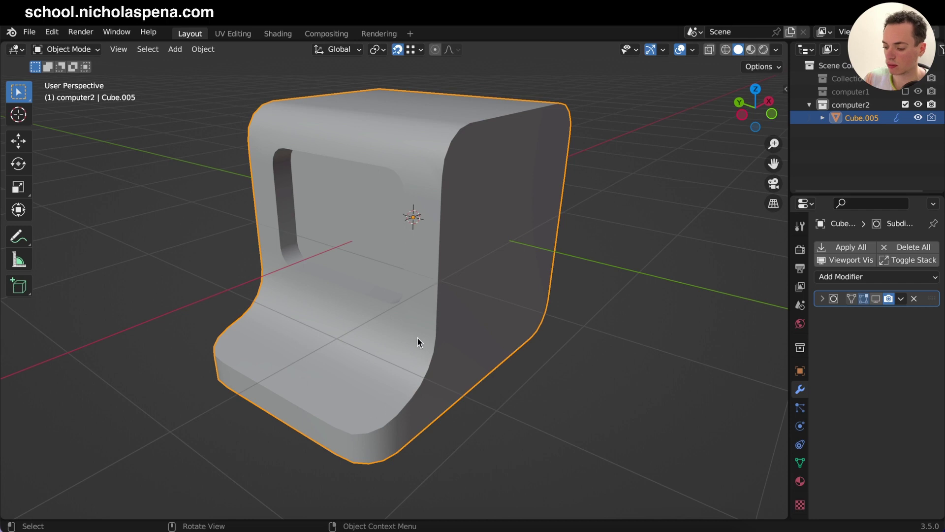
pyautogui.moveTo(417, 342); pyautogui.dragTo(537, 255, button='middle')
pyautogui.press('Tab')
pyautogui.press('Tab')
pyautogui.click(876, 298)
pyautogui.moveTo(629, 258); pyautogui.dragTo(628, 258, button='middle')
# - Add one centred loop cut around the inner walls of the computer's screen recess
pyautogui.press('Tab')
pyautogui.moveTo(461, 240); pyautogui.dragTo(423, 295, button='middle')
pyautogui.hotkey('ctrl', 'r')
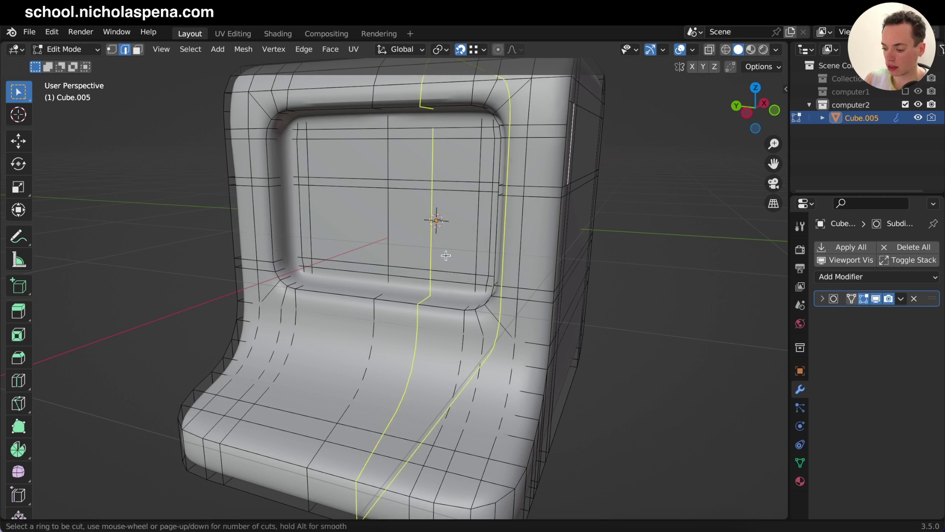
pyautogui.click(465, 302)
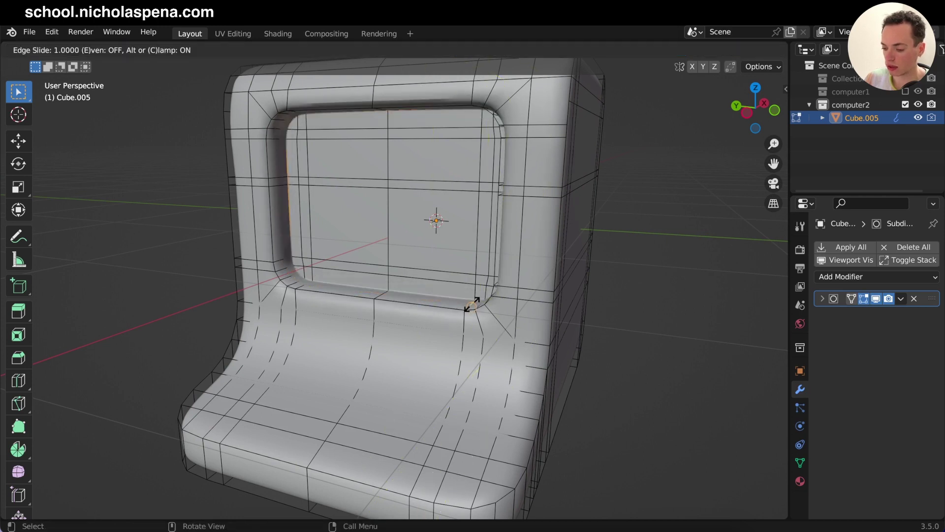
pyautogui.rightClick(462, 313)
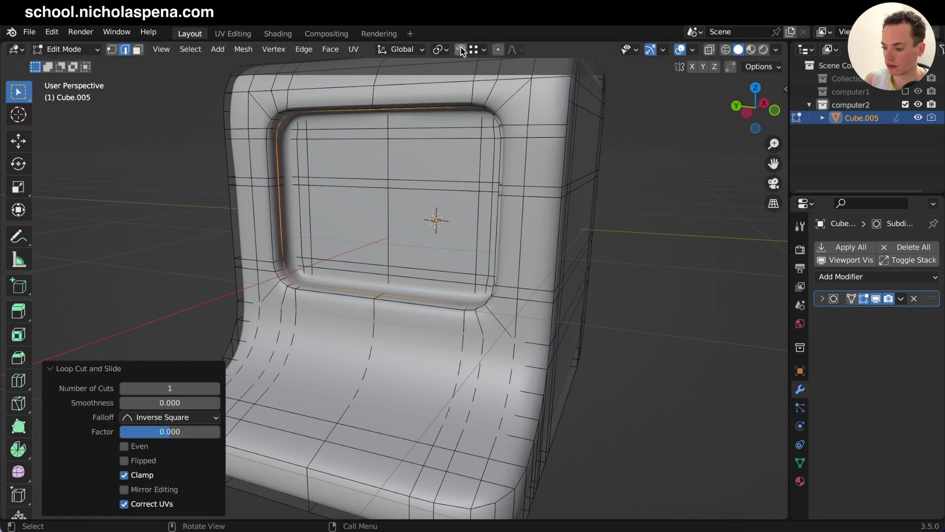
# - Disable snapping and slide the new loop toward the recess's outer rim by a factor of 0.553
pyautogui.scroll(3, 416, 224)
pyautogui.keyDown('ctrl'); pyautogui.scroll(5, 416, 223); pyautogui.keyUp('ctrl')
pyautogui.press('g')
pyautogui.press('g')
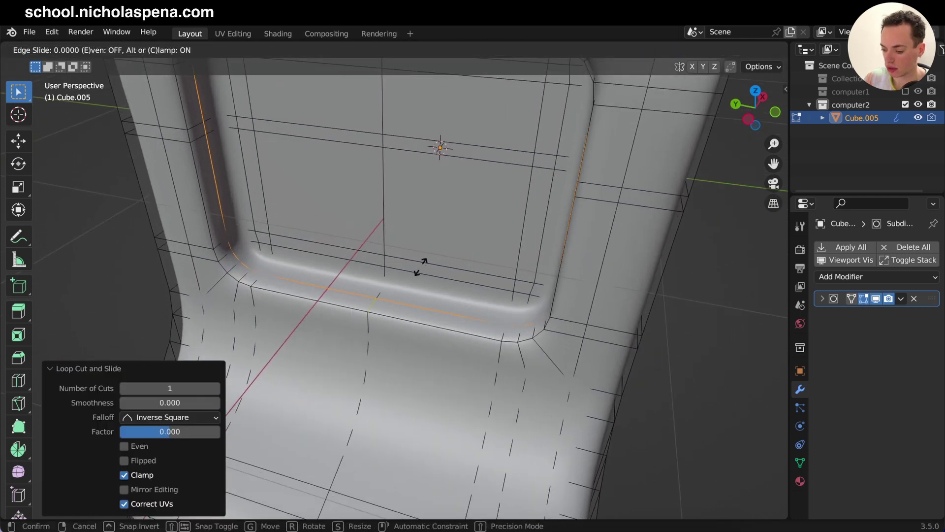
pyautogui.click(417, 275)
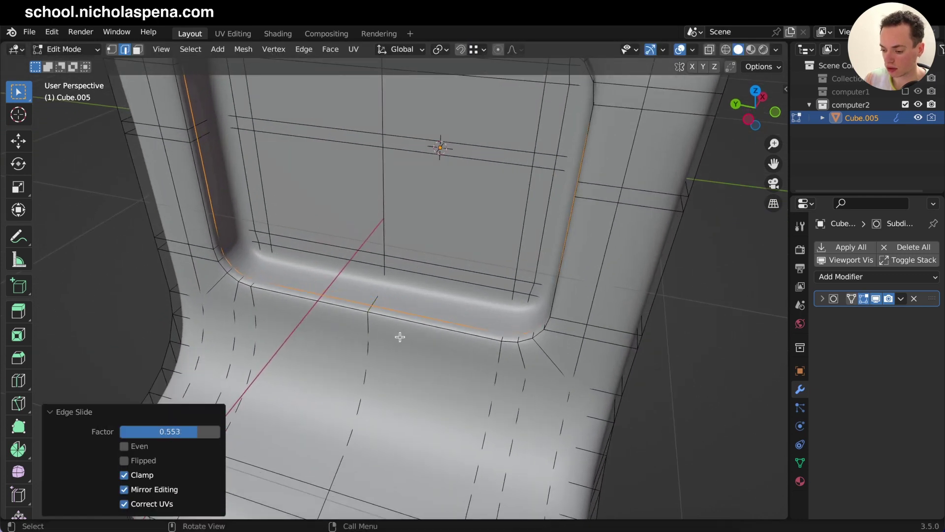
pyautogui.moveTo(396, 356); pyautogui.dragTo(419, 351, button='middle')
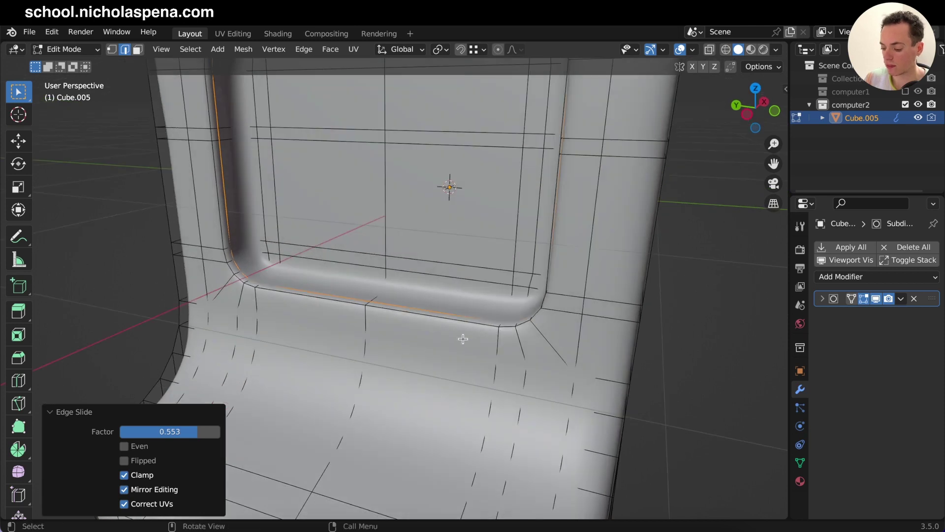
# - Add a loop cut on the front surface around the screen recess, slide it close to the rim, and check the sharpened edge
pyautogui.hotkey('ctrl', 'r')
pyautogui.click(536, 334)
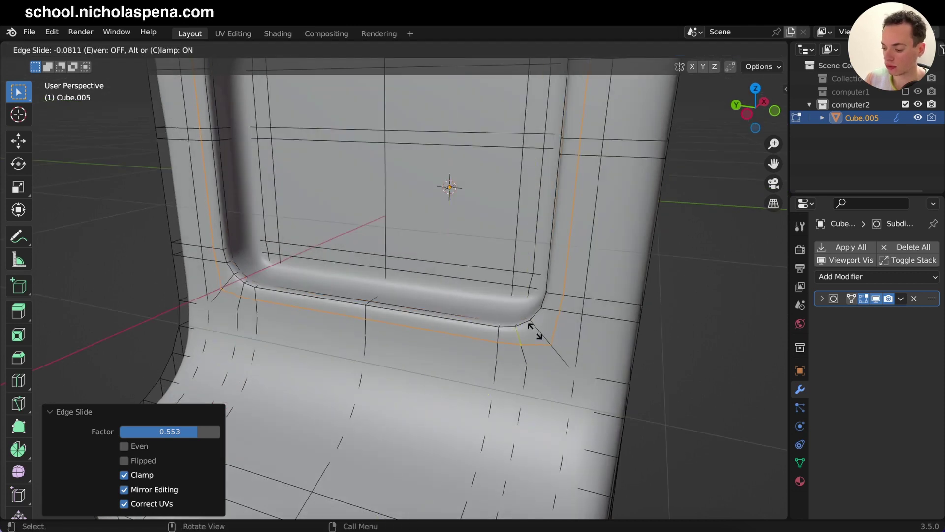
pyautogui.click(523, 317)
pyautogui.press('Tab')
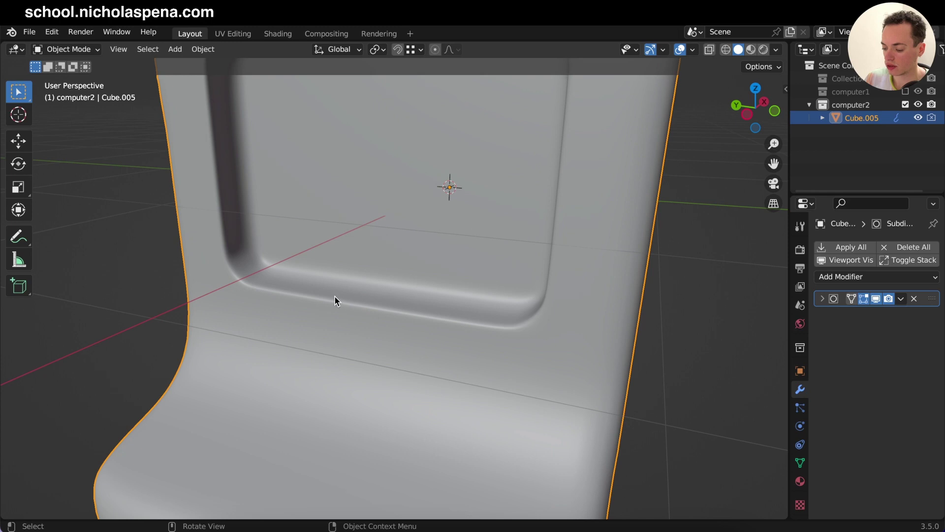
# - Inspect the sharpened rim of the computer's screen recess and undo the loop cuts added around it
pyautogui.moveTo(335, 295); pyautogui.dragTo(333, 296, button='middle')
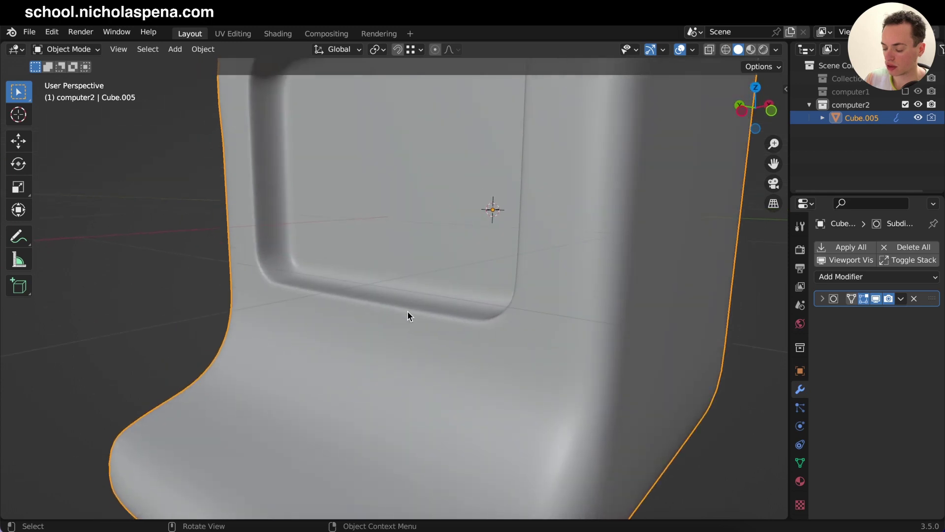
pyautogui.keyDown('ctrl'); pyautogui.scroll(-6, 354, 298); pyautogui.keyUp('ctrl')
pyautogui.moveTo(354, 298); pyautogui.dragTo(353, 299, button='middle')
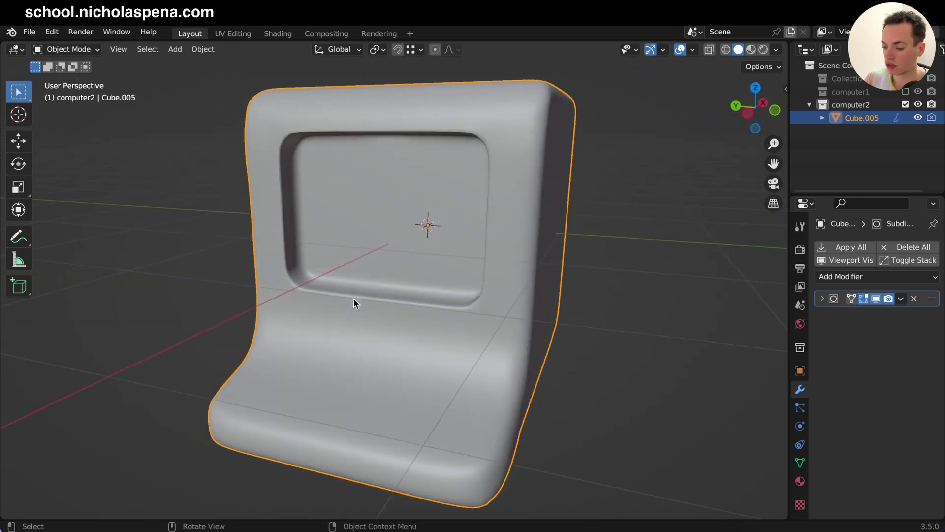
pyautogui.scroll(4, 353, 298)
pyautogui.press('Tab')
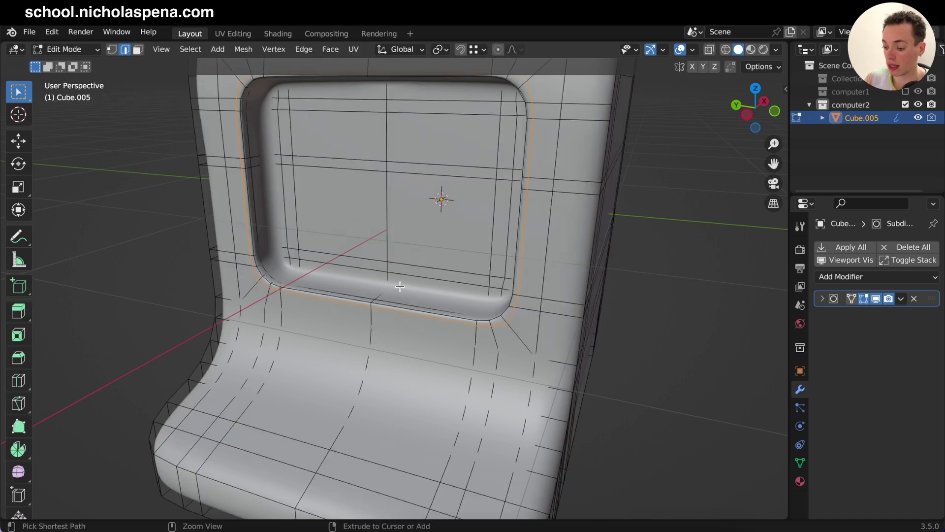
pyautogui.keyDown('alt'); pyautogui.click(400, 286); pyautogui.keyUp('alt')
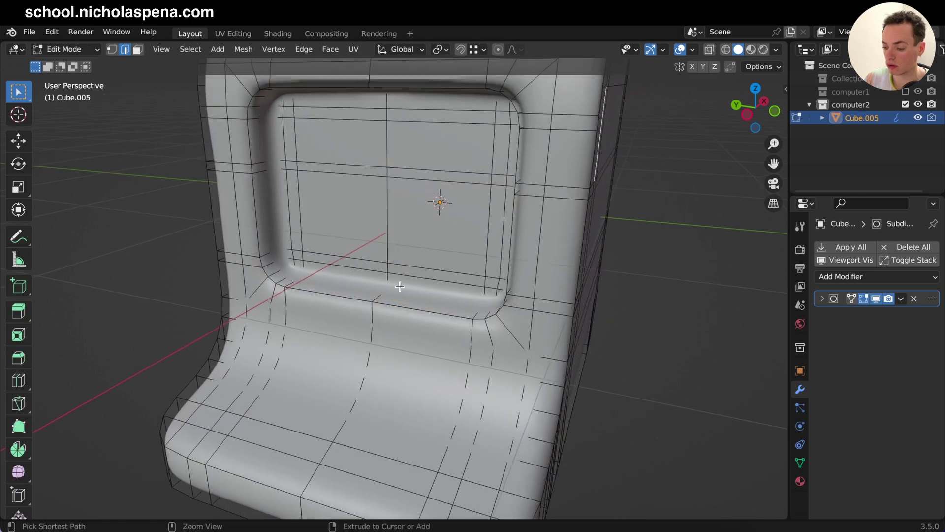
# - Select all sharp edges of the computer body in Edit Mode with a sharpness threshold of 30°
pyautogui.press('Tab')
pyautogui.scroll(-4, 400, 288)
pyautogui.moveTo(401, 290); pyautogui.dragTo(402, 291, button='middle')
pyautogui.press('Tab')
pyautogui.scroll(-4, 224, 190)
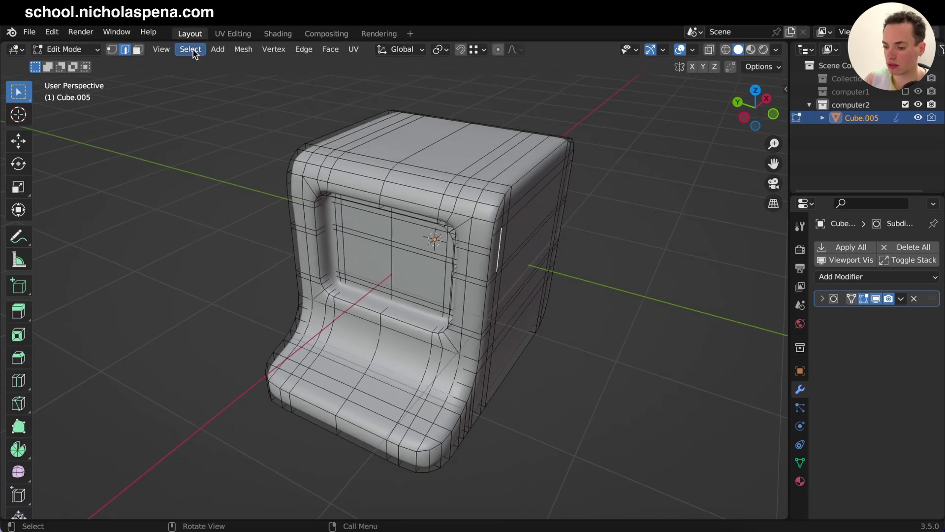
pyautogui.click(193, 49)
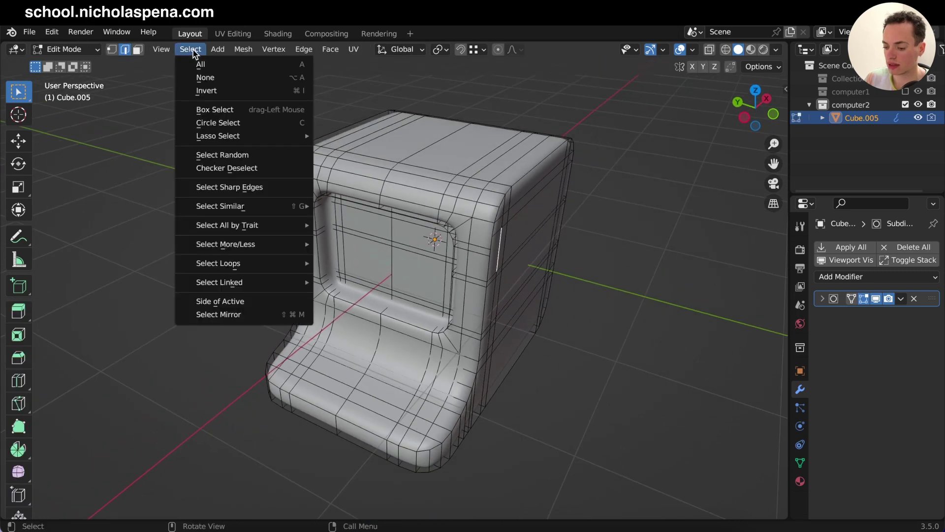
pyautogui.click(241, 188)
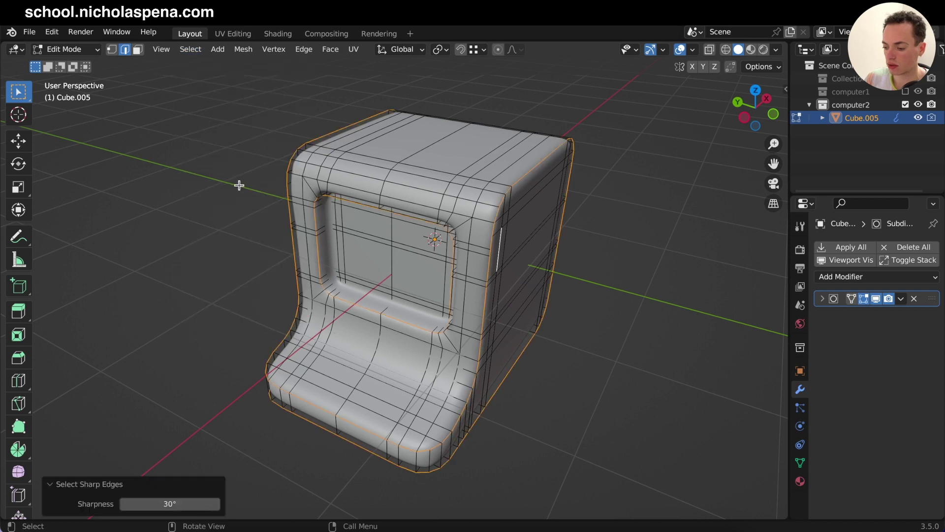
pyautogui.moveTo(502, 212); pyautogui.dragTo(502, 212, button='middle')
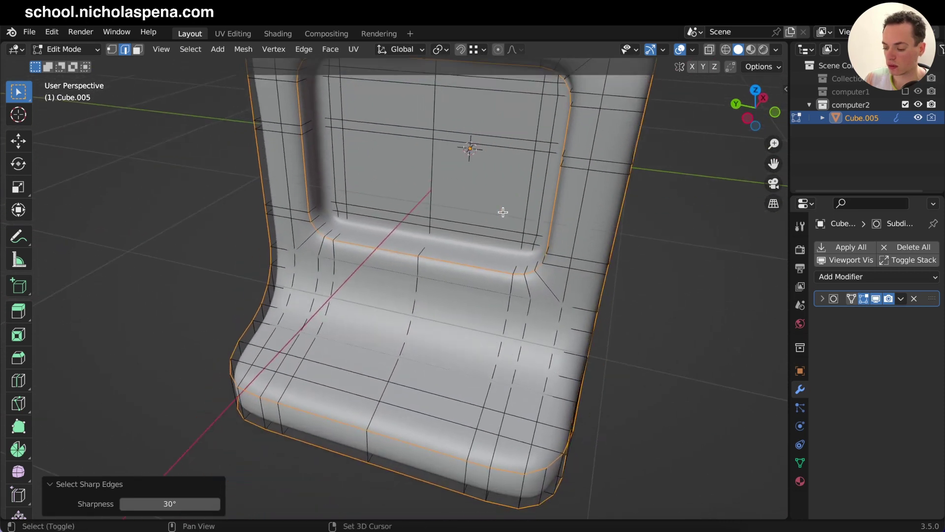
# - Turn off the subdivision's viewport display and examine the selected sharp edges on the base mesh
pyautogui.click(109, 481)
pyautogui.click(67, 508)
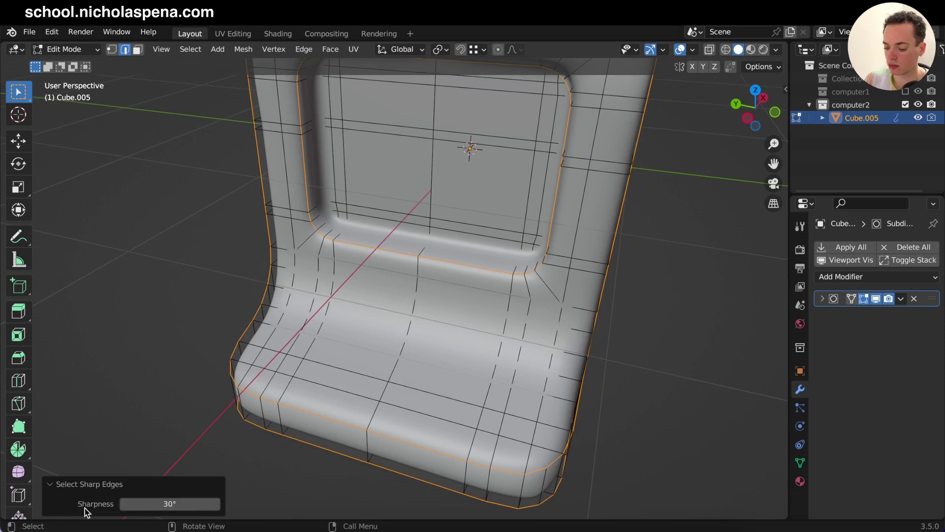
pyautogui.keyDown('ctrl'); pyautogui.scroll(-3, 280, 401); pyautogui.keyUp('ctrl')
pyautogui.keyDown('ctrl'); pyautogui.scroll(1, 279, 401); pyautogui.keyUp('ctrl')
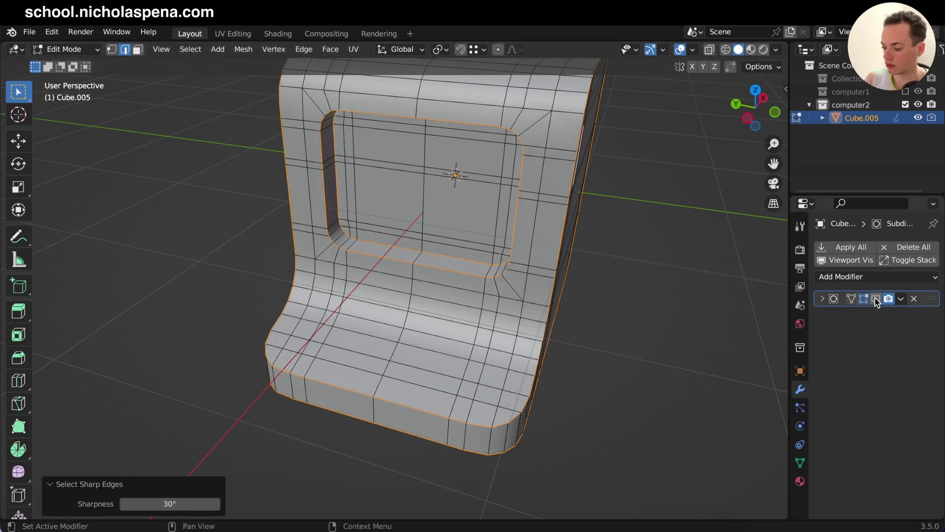
pyautogui.moveTo(566, 268); pyautogui.dragTo(489, 326, button='middle')
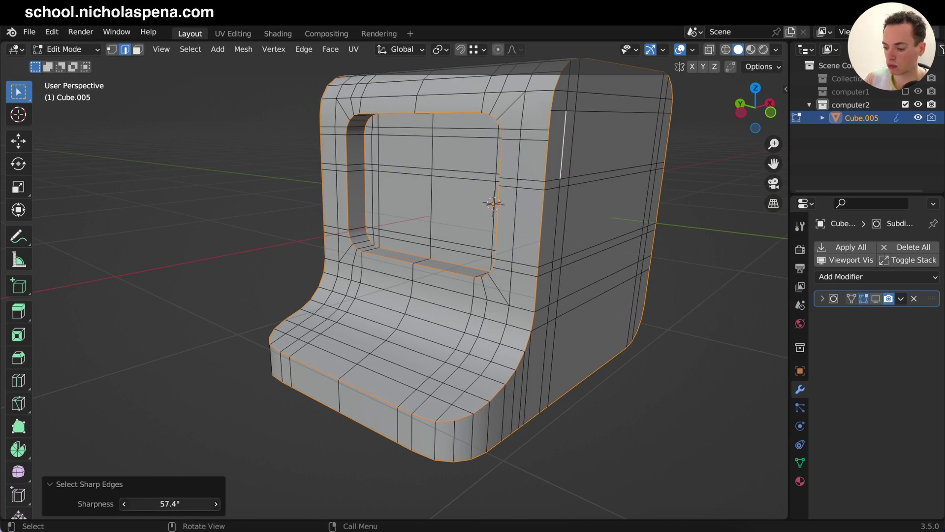
# - Try sharp-edge thresholds of 57.4°, 1.8° and 15.8°, and restore the sharpness to 30°
pyautogui.moveTo(170, 504); pyautogui.dragTo(130, 503)
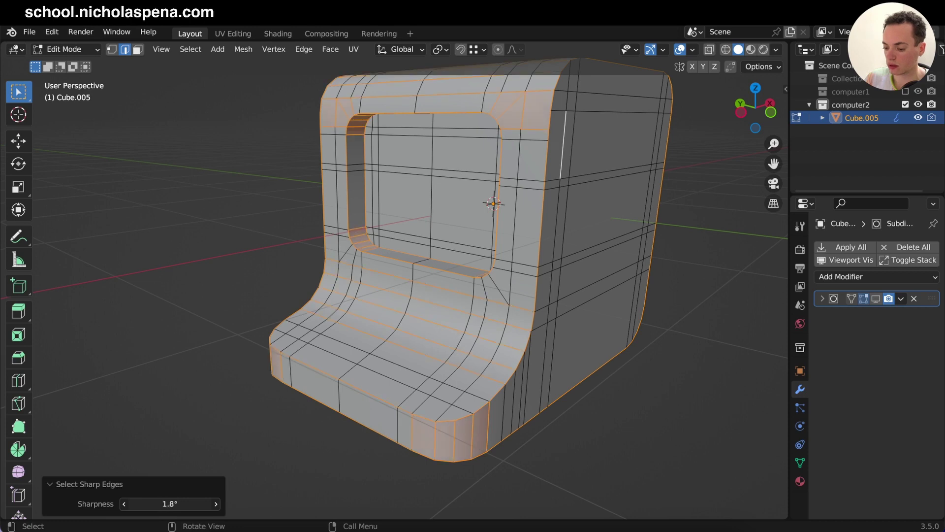
pyautogui.moveTo(169, 503); pyautogui.dragTo(177, 503)
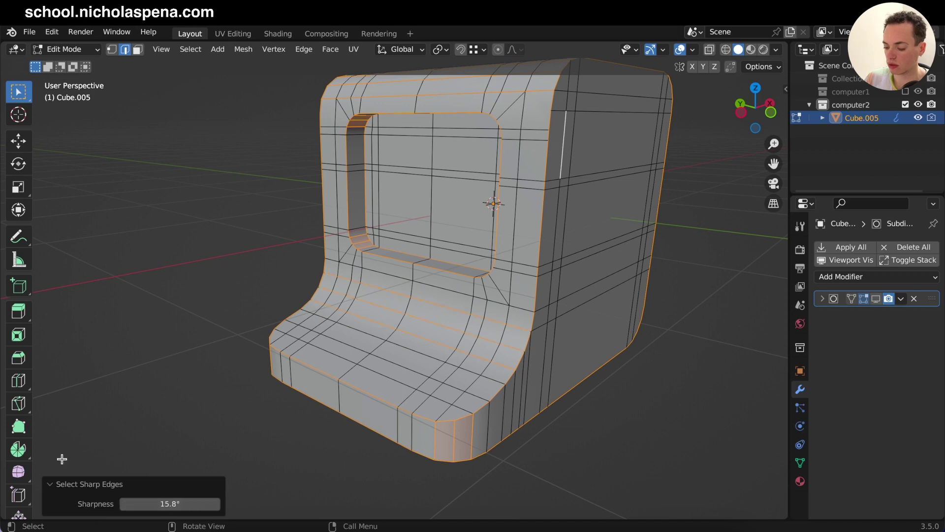
pyautogui.moveTo(164, 502); pyautogui.dragTo(168, 504)
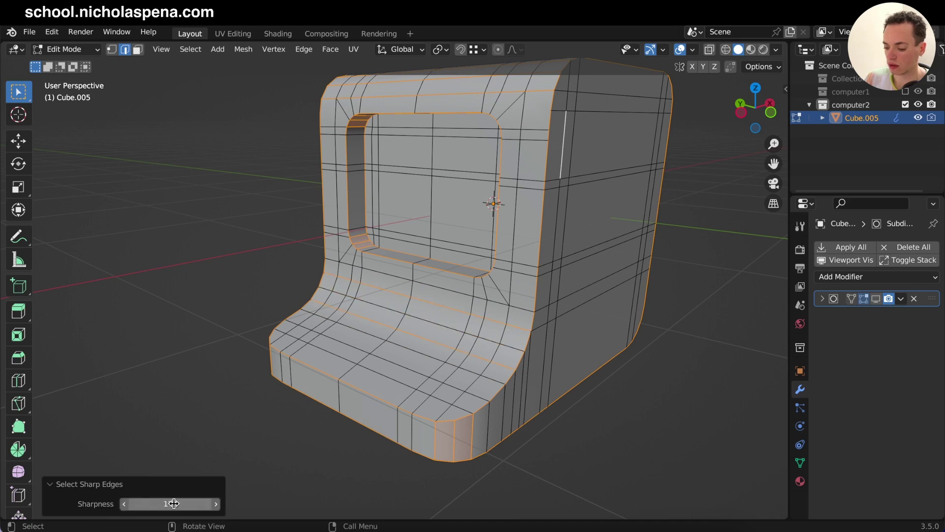
pyautogui.click(174, 503)
pyautogui.press('Return')
# - Deselect the stray vertical edge near the upper front of the body's flat side face
pyautogui.moveTo(466, 279); pyautogui.dragTo(457, 281, button='middle')
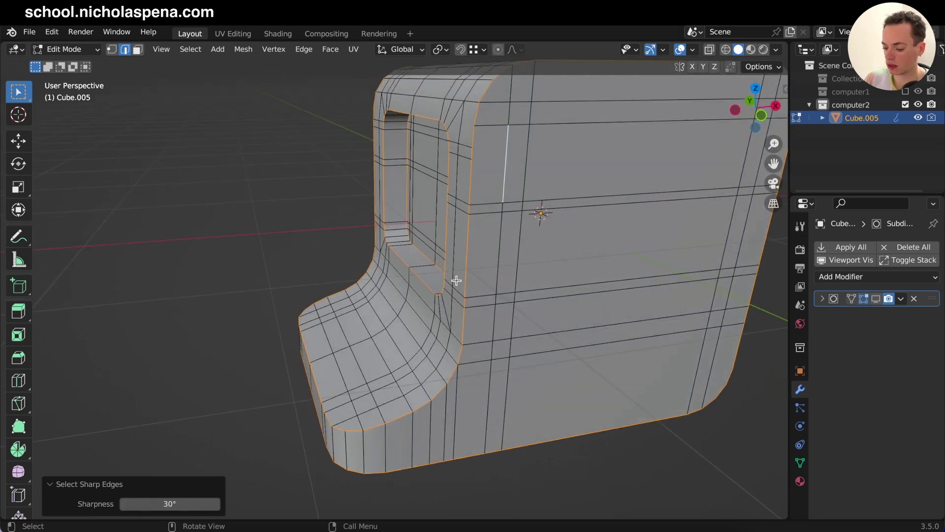
pyautogui.click(74, 485)
pyautogui.keyDown('shift'); pyautogui.click(507, 155); pyautogui.keyUp('shift')
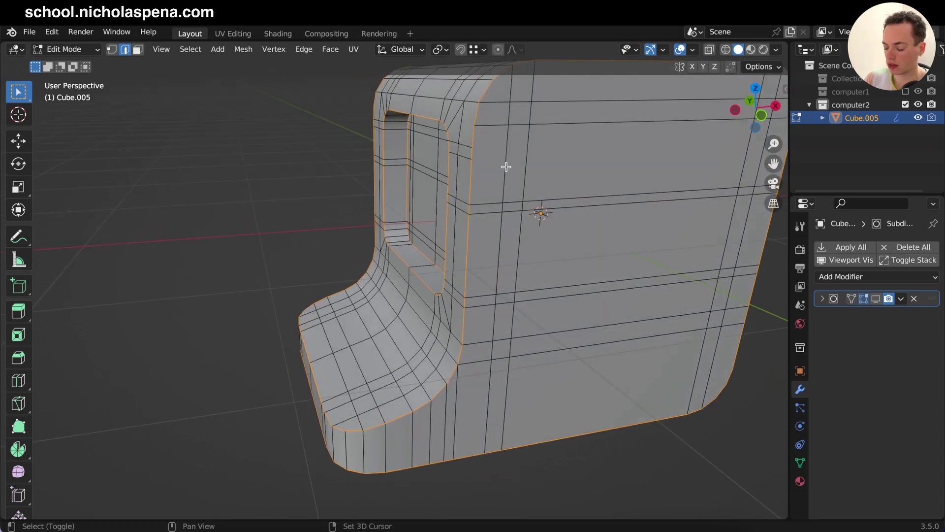
# - Set the mean crease of the selected sharp edges to 1
pyautogui.hscroll(-10, 494, 201)
pyautogui.keyDown('ctrl'); pyautogui.scroll(-5, 493, 201); pyautogui.keyUp('ctrl')
pyautogui.keyDown('ctrl'); pyautogui.scroll(5, 494, 201); pyautogui.keyUp('ctrl')
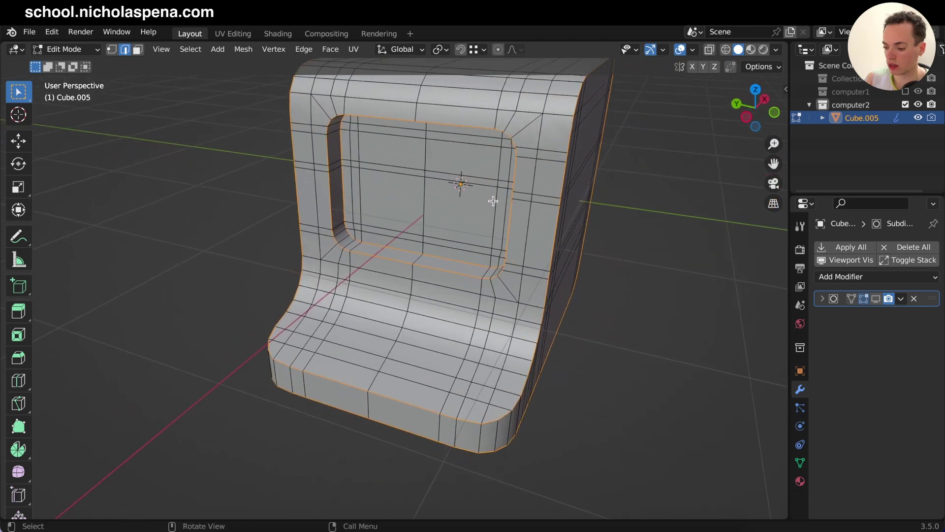
pyautogui.hscroll(-10, 494, 201)
pyautogui.moveTo(492, 201); pyautogui.dragTo(493, 201, button='middle')
pyautogui.press('n')
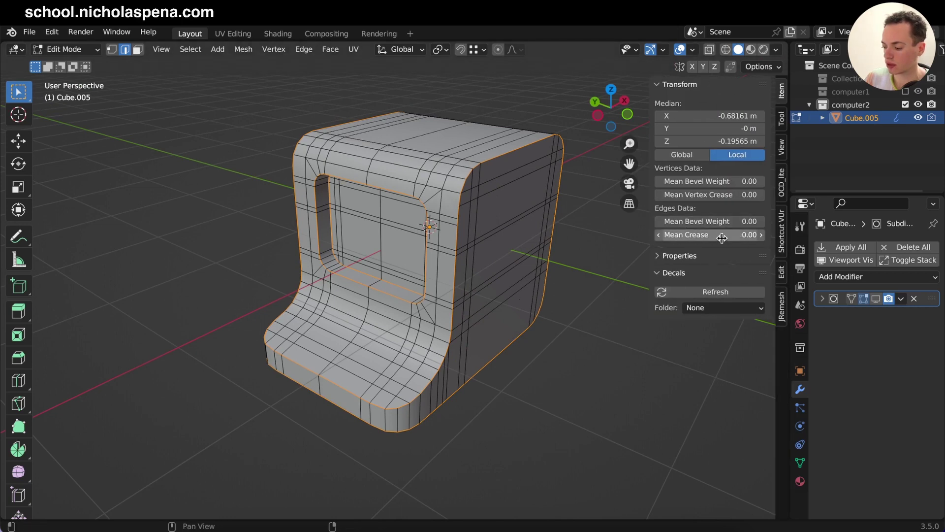
pyautogui.click(684, 237)
pyautogui.write('1')
pyautogui.press('Return')
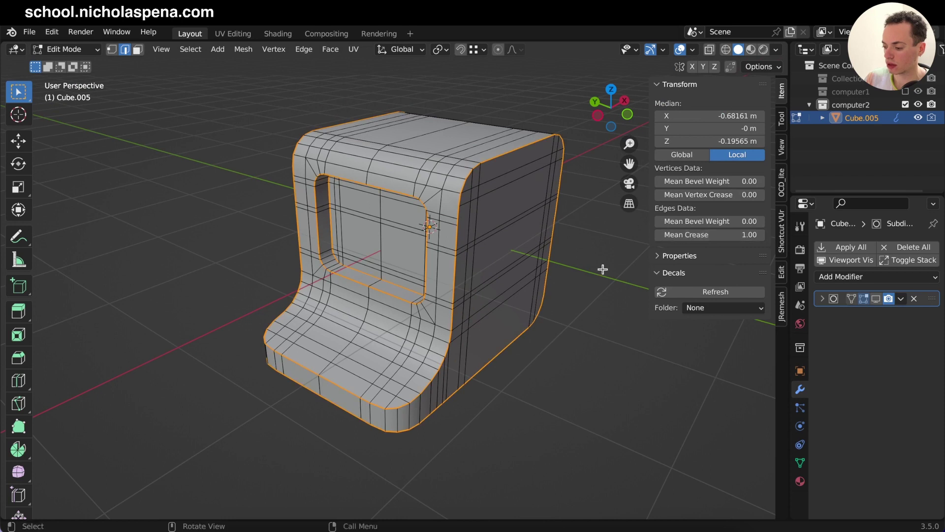
# - Inspect the creased body in Object and Edit Mode and check the crease on the edge between its top and side face
pyautogui.press('Tab')
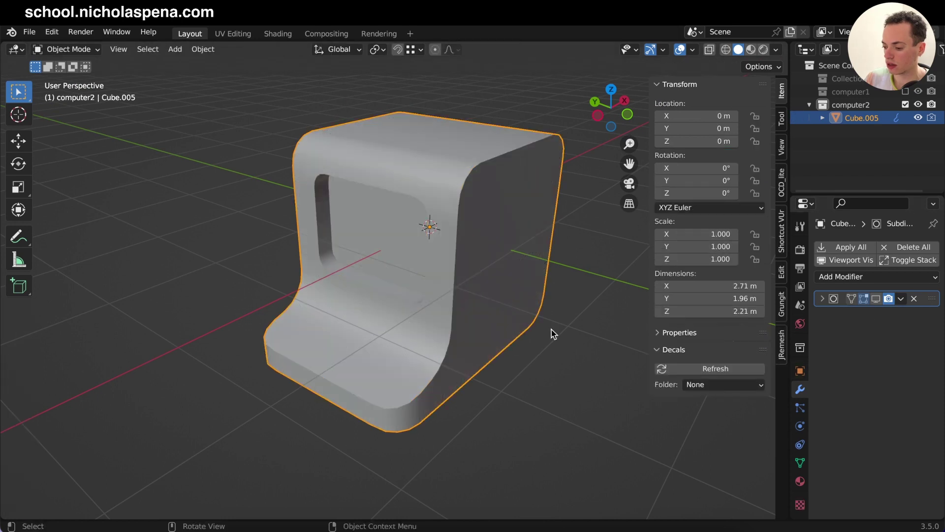
pyautogui.moveTo(552, 329); pyautogui.dragTo(552, 328, button='middle')
pyautogui.press('Tab')
pyautogui.click(508, 276)
pyautogui.scroll(5, 510, 278)
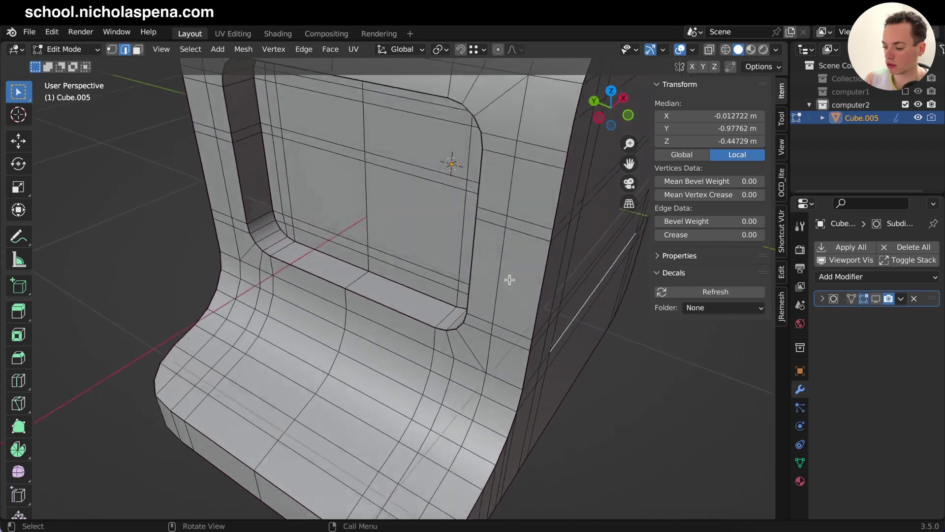
pyautogui.moveTo(510, 280); pyautogui.dragTo(486, 279, button='middle')
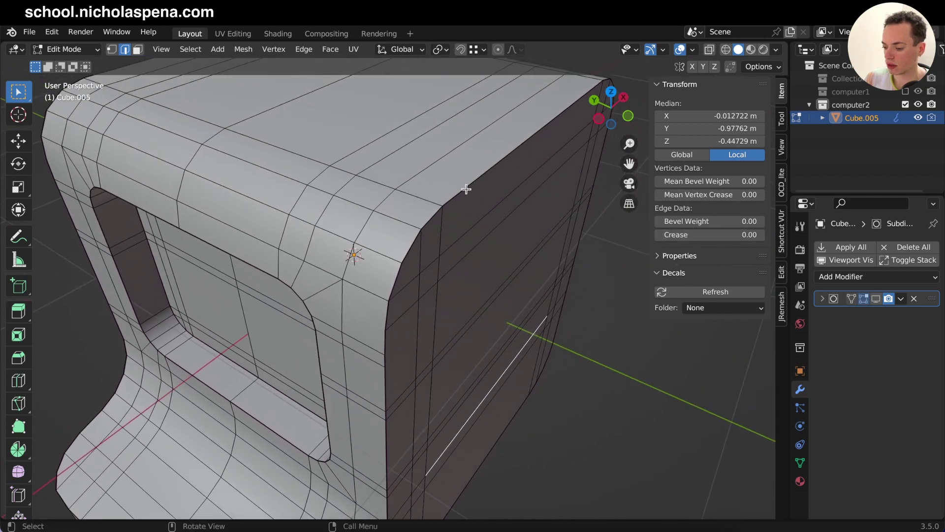
pyautogui.moveTo(402, 264); pyautogui.dragTo(391, 251, button='middle')
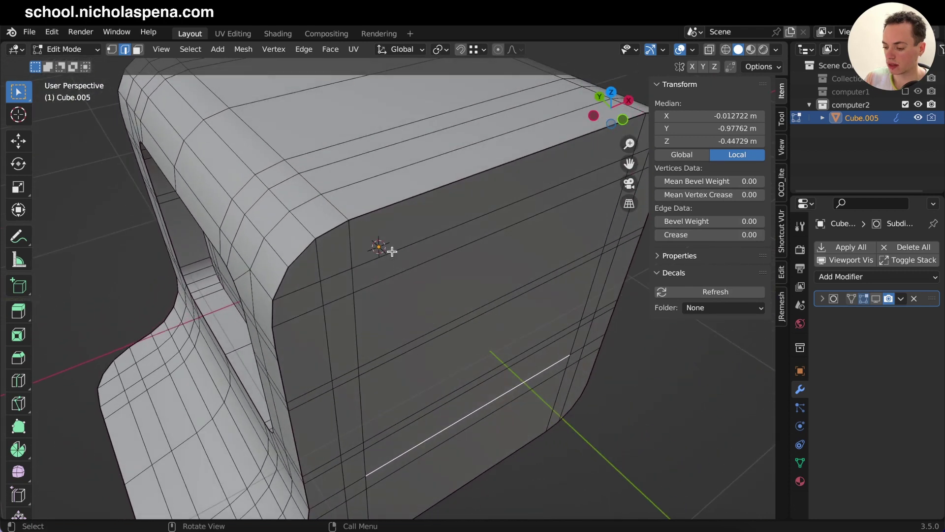
pyautogui.scroll(-3, 350, 218)
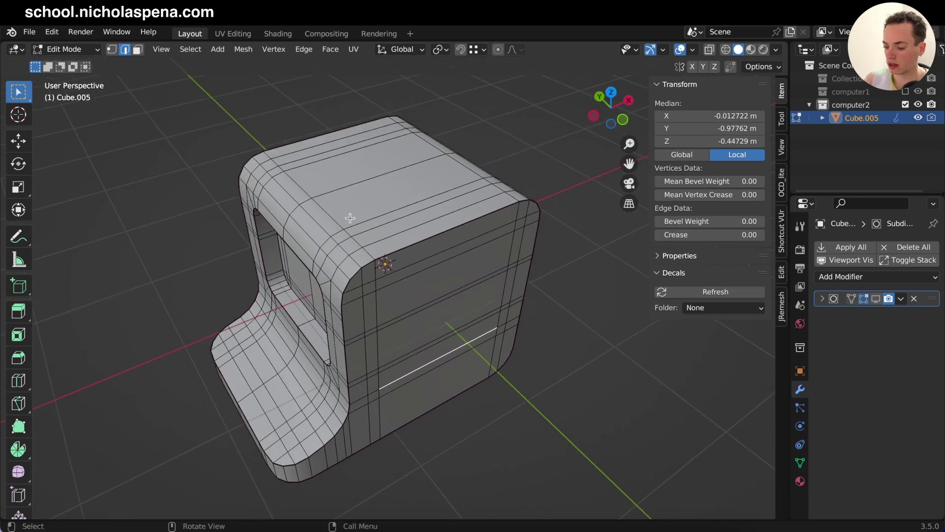
pyautogui.click(335, 192)
pyautogui.click(393, 257)
pyautogui.keyDown('ctrl'); pyautogui.moveTo(392, 257); pyautogui.dragTo(392, 253, button='middle'); pyautogui.keyUp('ctrl')
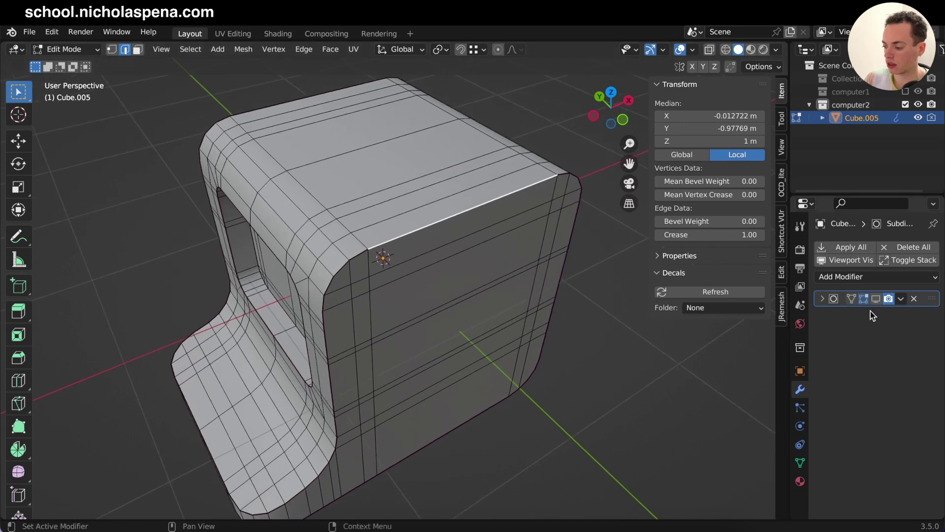
# - Enable the subdivision's viewport display and compare the body's rounded upper front corner with and without smoothing
pyautogui.click(878, 298)
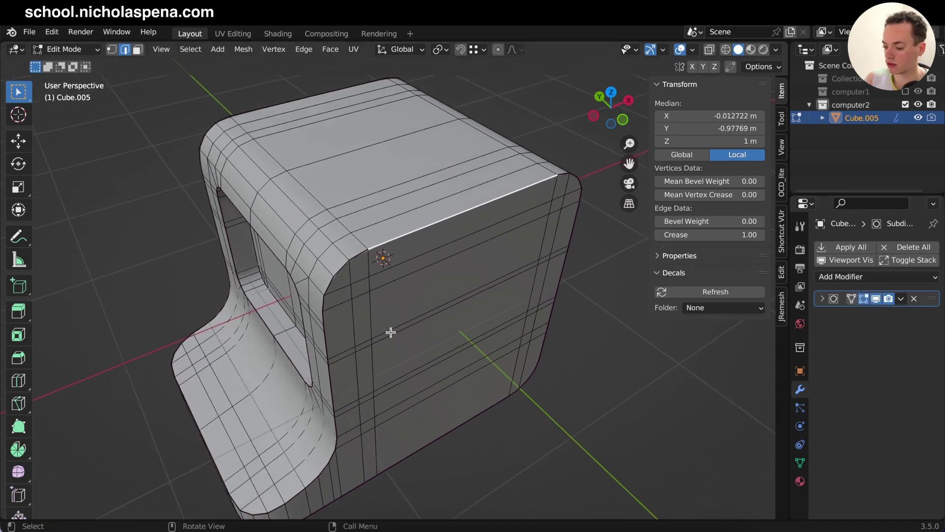
pyautogui.moveTo(391, 331); pyautogui.dragTo(391, 332, button='middle')
pyautogui.press('Tab')
pyautogui.press('Tab')
pyautogui.press('Tab')
pyautogui.moveTo(410, 229); pyautogui.dragTo(409, 229, button='middle')
pyautogui.keyDown('ctrl'); pyautogui.scroll(6, 409, 228); pyautogui.keyUp('ctrl')
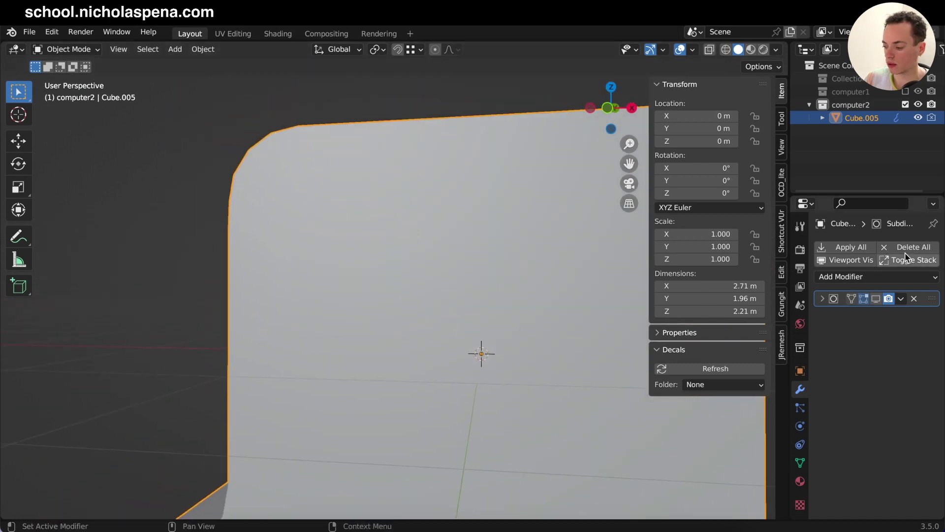
pyautogui.click(876, 299)
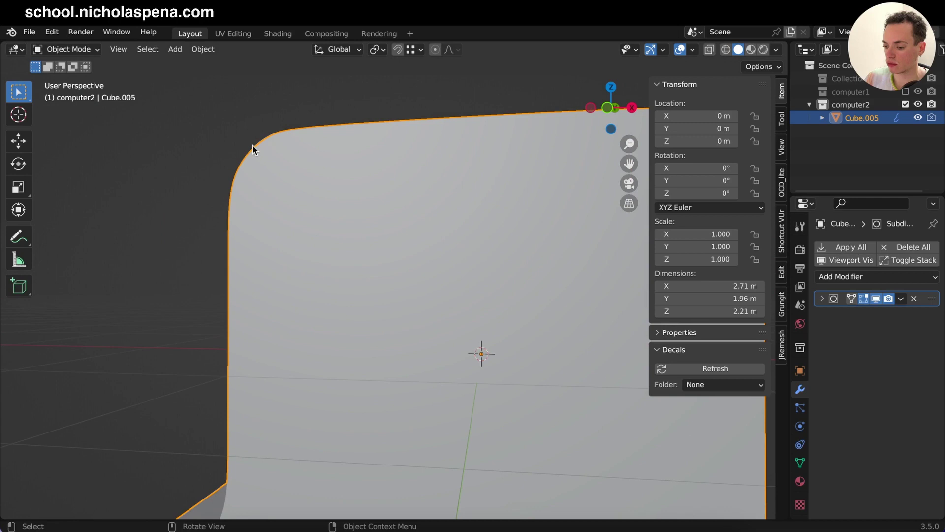
pyautogui.moveTo(244, 218); pyautogui.dragTo(245, 218, button='middle')
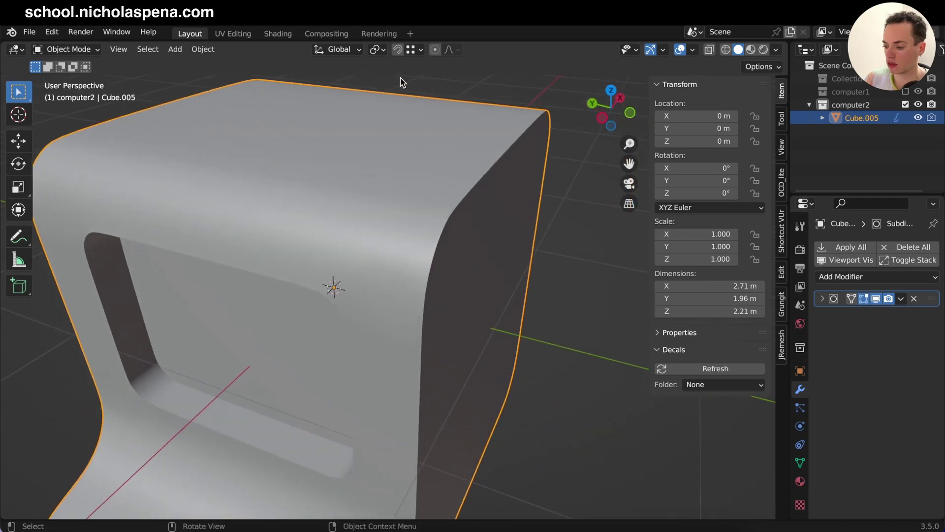
pyautogui.scroll(-4, 441, 254)
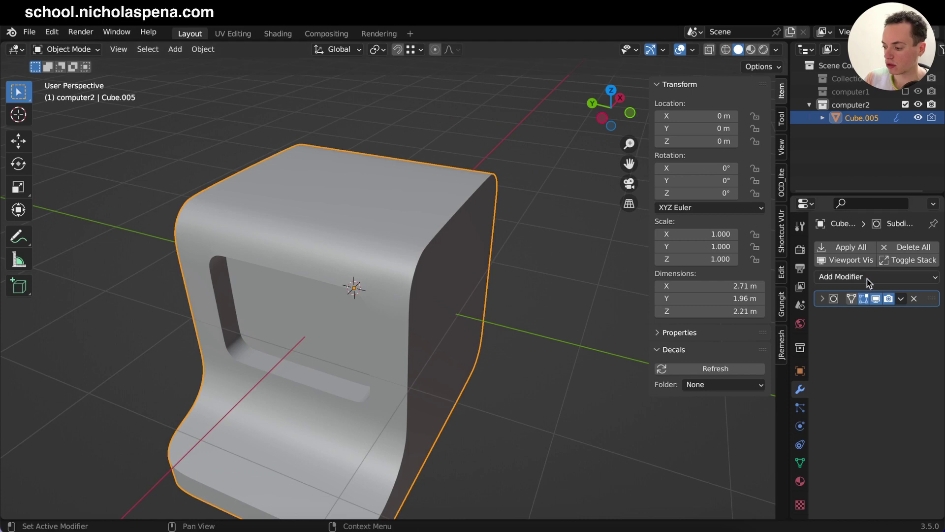
# - Expand the Subdivision modifier's settings, review the creased body, and hide the viewport sidebar
pyautogui.click(823, 299)
pyautogui.press('Tab')
pyautogui.press('Tab')
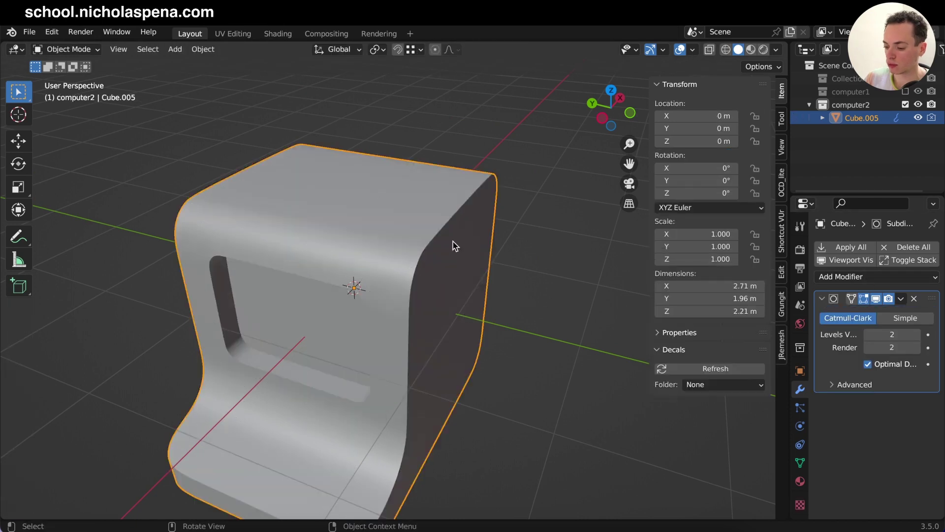
pyautogui.scroll(-4, 508, 250)
pyautogui.keyDown('shift'); pyautogui.scroll(-1, 508, 250); pyautogui.keyUp('shift')
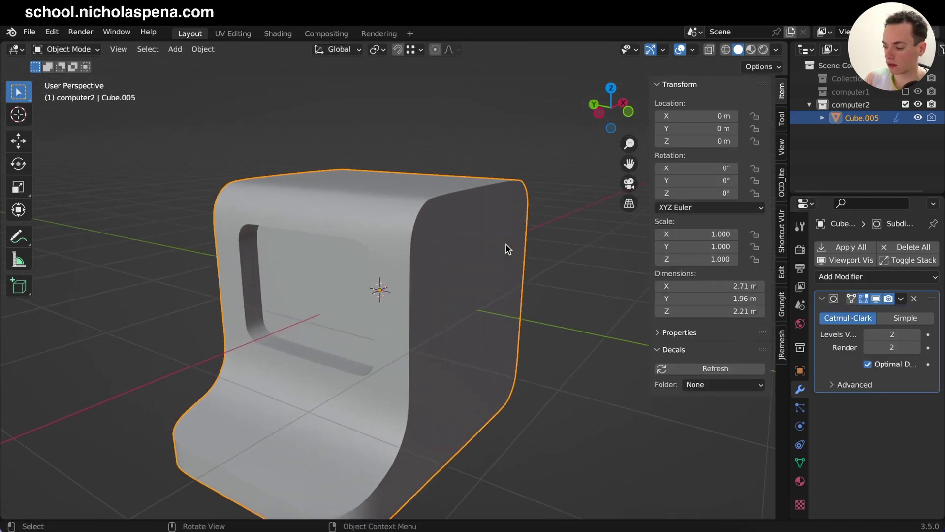
pyautogui.click(902, 299)
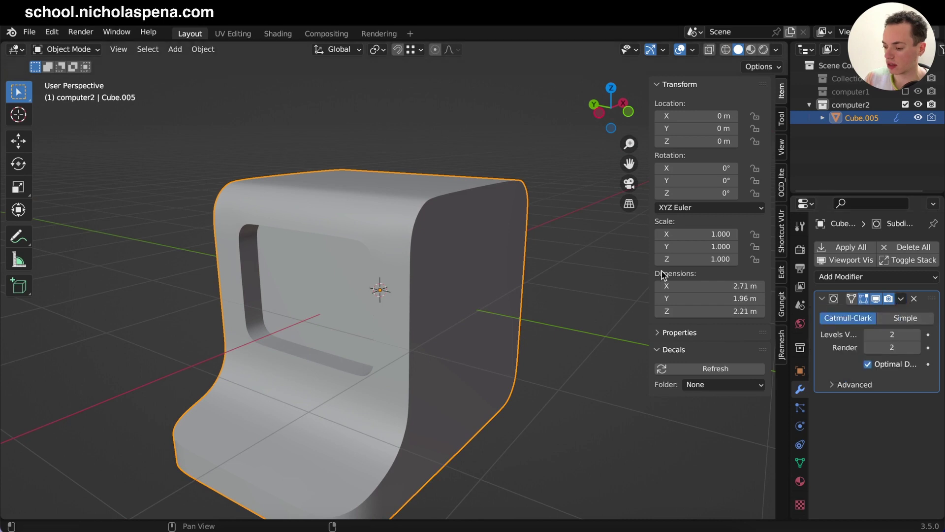
pyautogui.press('n')
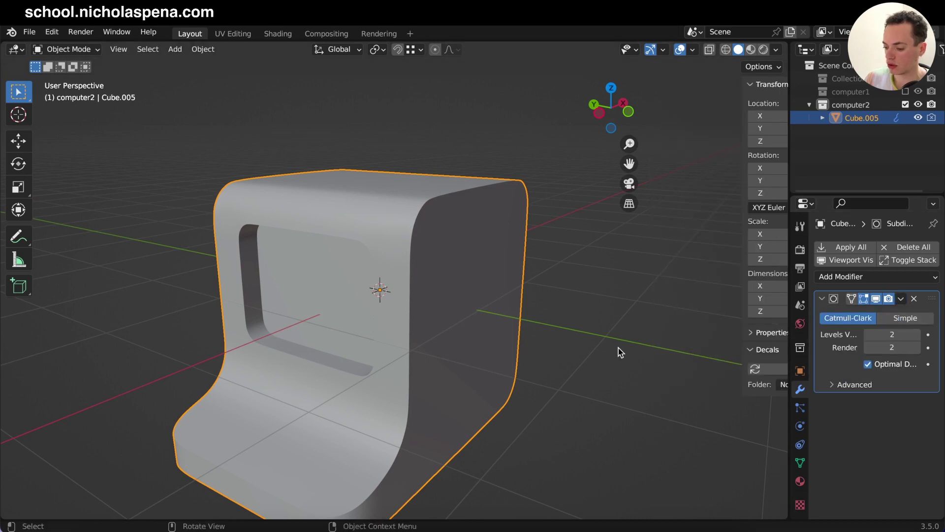
pyautogui.press('n')
pyautogui.press('n')
pyautogui.press('n')
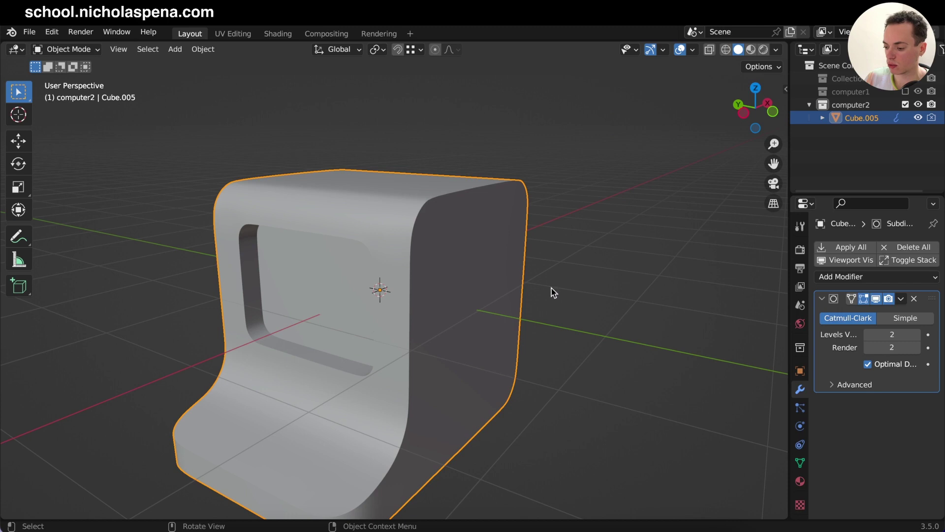
# - Apply the Subdivision modifier to the computer body and examine its dense mesh around the side and screen recess in Edit Mode
pyautogui.click(902, 299)
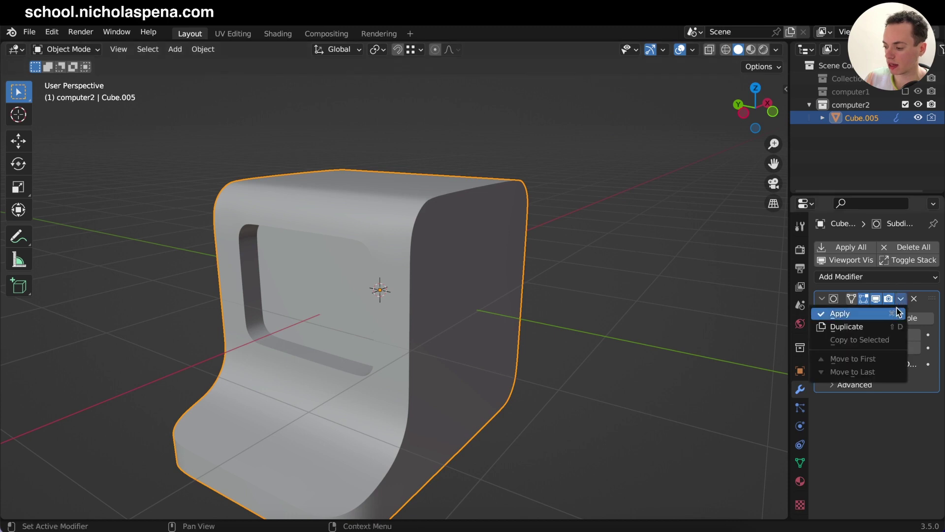
pyautogui.click(897, 314)
pyautogui.press('Tab')
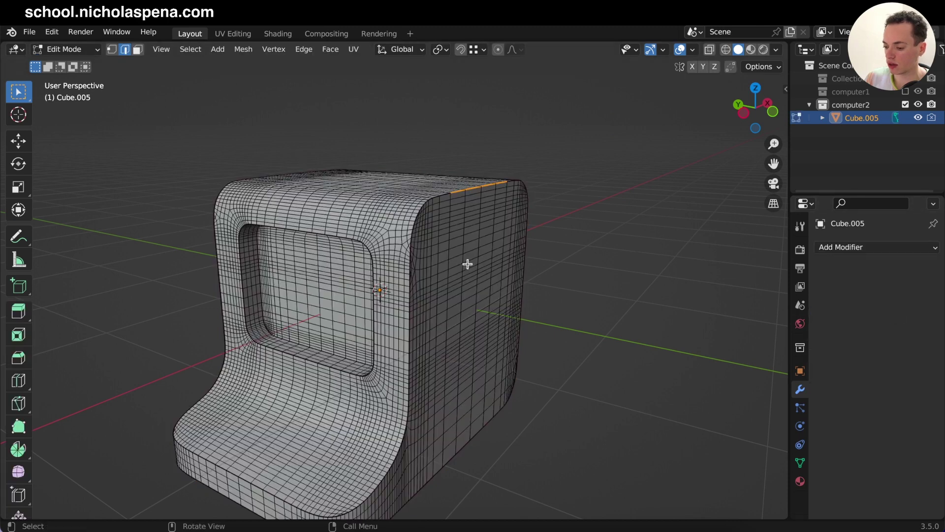
pyautogui.scroll(5, 468, 263)
pyautogui.keyDown('ctrl'); pyautogui.scroll(4, 468, 264); pyautogui.keyUp('ctrl')
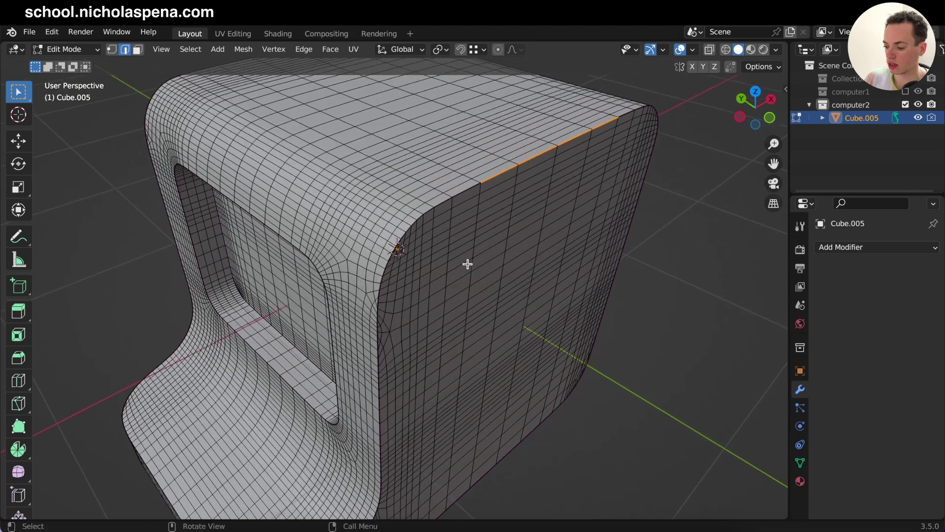
pyautogui.hscroll(-10, 634, 261)
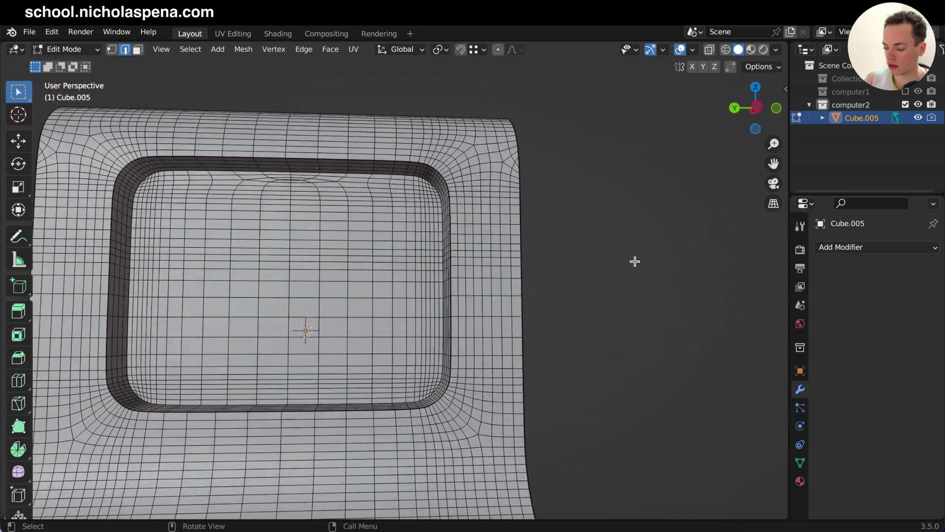
# - Select the whole mesh, show the viewport sidebar, and set the mean edge crease to 0
pyautogui.moveTo(635, 261); pyautogui.dragTo(635, 261, button='middle')
pyautogui.scroll(-3, 635, 261)
pyautogui.press('a')
pyautogui.press('n')
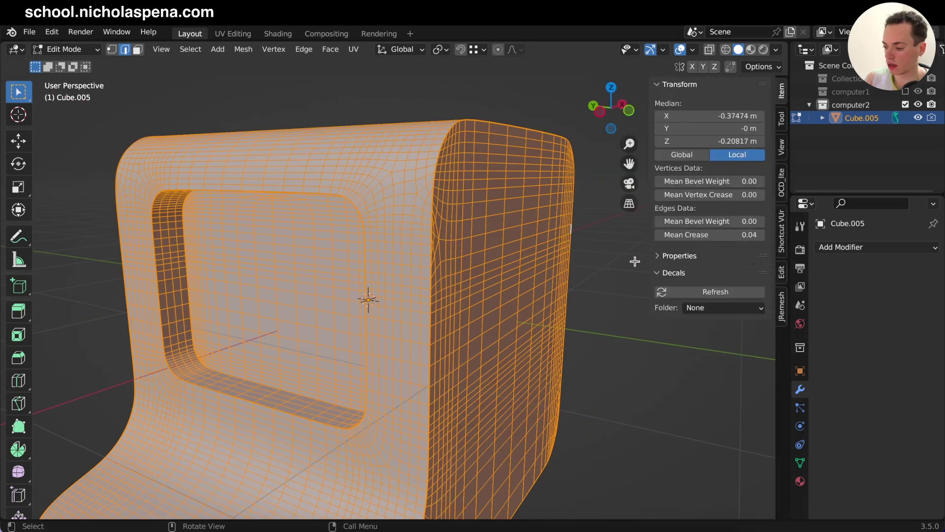
pyautogui.moveTo(743, 236)
pyautogui.mouseDown()
pyautogui.moveTo(714, 236)
pyautogui.moveTo(749, 236)
pyautogui.mouseUp()
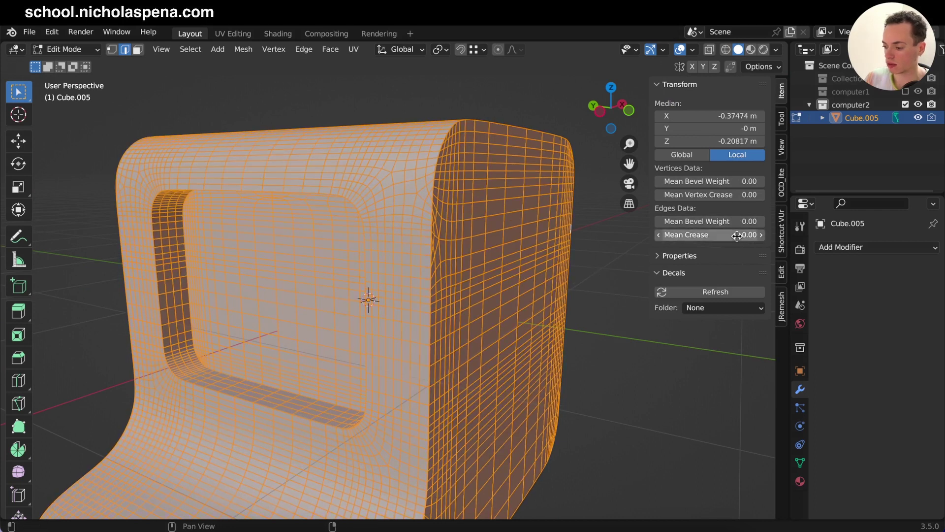
# - Compare the computer body in Object Mode and Edit Mode, examining its shading and dense topology from several distances
pyautogui.press('Tab')
pyautogui.keyDown('ctrl'); pyautogui.scroll(-6, 500, 285); pyautogui.keyUp('ctrl')
pyautogui.moveTo(492, 288); pyautogui.dragTo(492, 291, button='middle')
pyautogui.press('Tab')
pyautogui.press('Tab')
pyautogui.press('Tab')
pyautogui.press('Tab')
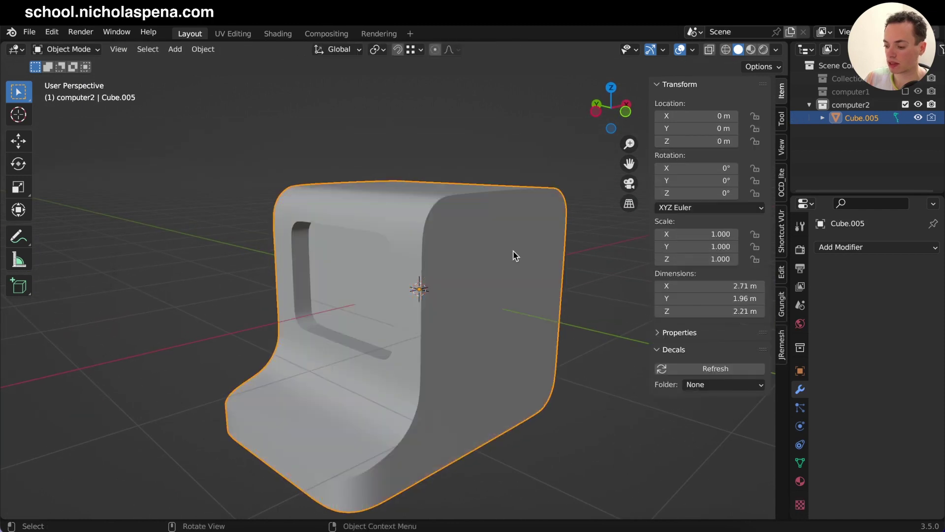
pyautogui.press('Tab')
pyautogui.scroll(5, 513, 252)
pyautogui.scroll(-5, 513, 251)
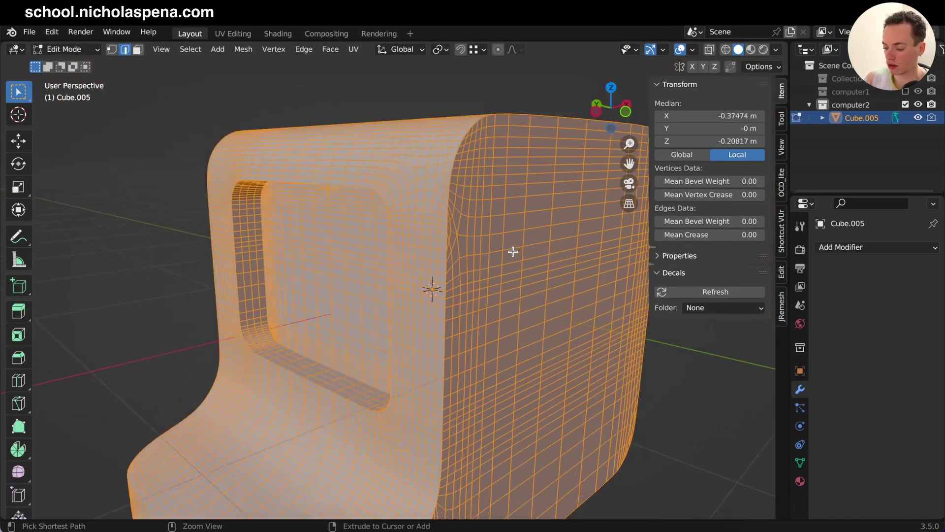
pyautogui.press('Tab')
pyautogui.moveTo(513, 256); pyautogui.dragTo(513, 256, button='middle')
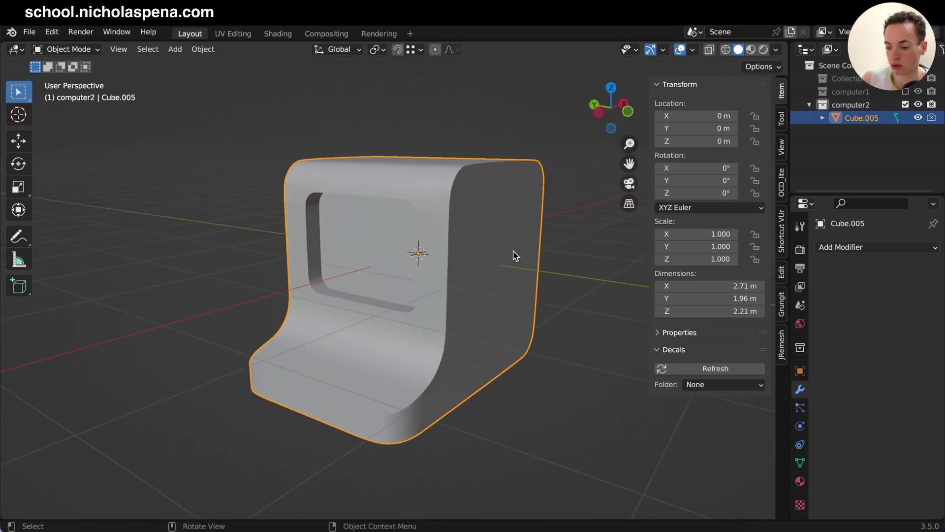